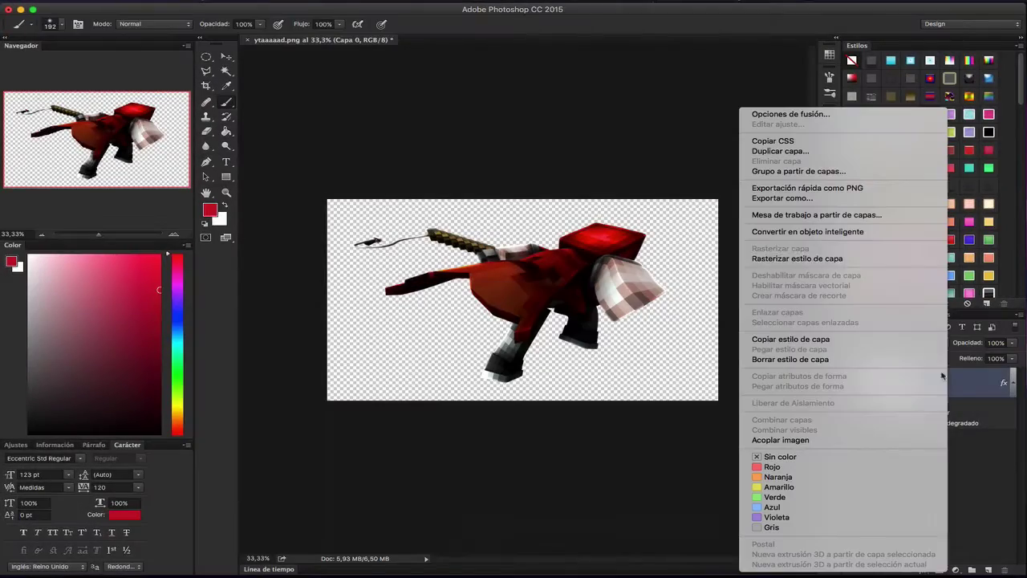
Open Liquify on the character and push the red cape into a jagged bulge with Forward Warp
click(791, 359)
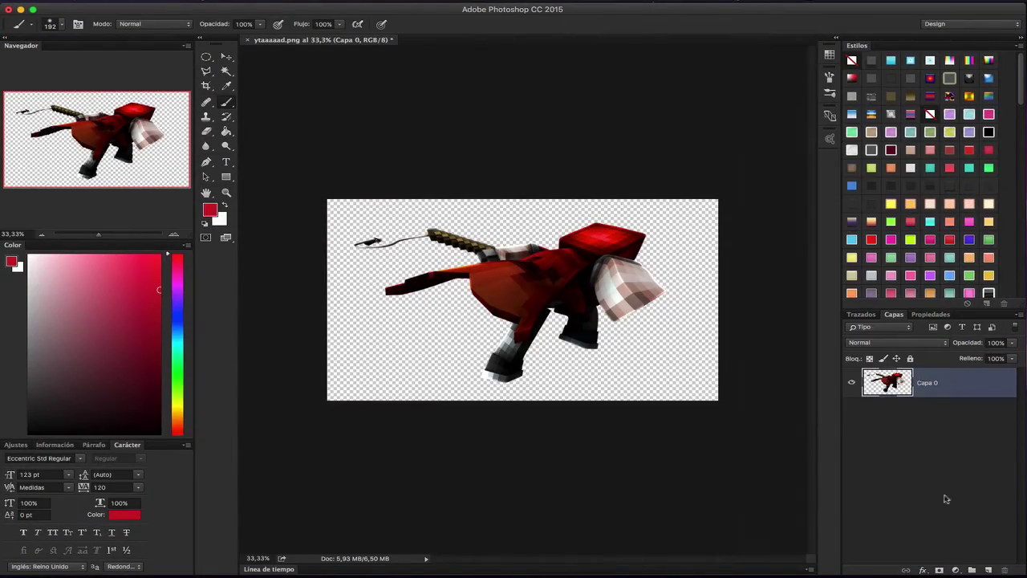
click(369, 85)
mouse_move(309, 245)
mouse_down()
mouse_move(305, 277)
mouse_move(230, 165)
mouse_move(208, 241)
mouse_move(264, 270)
mouse_move(186, 257)
mouse_move(284, 214)
mouse_up()
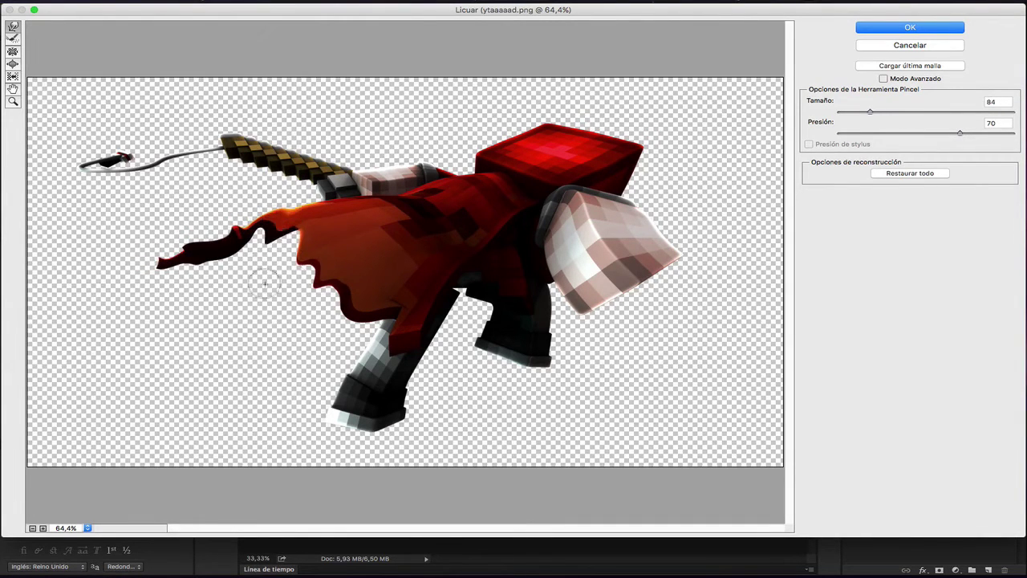
Stretch the cape edges into long wavy streaks using Forward Warp at varying brush sizes
scroll(401, 270, up, 3)
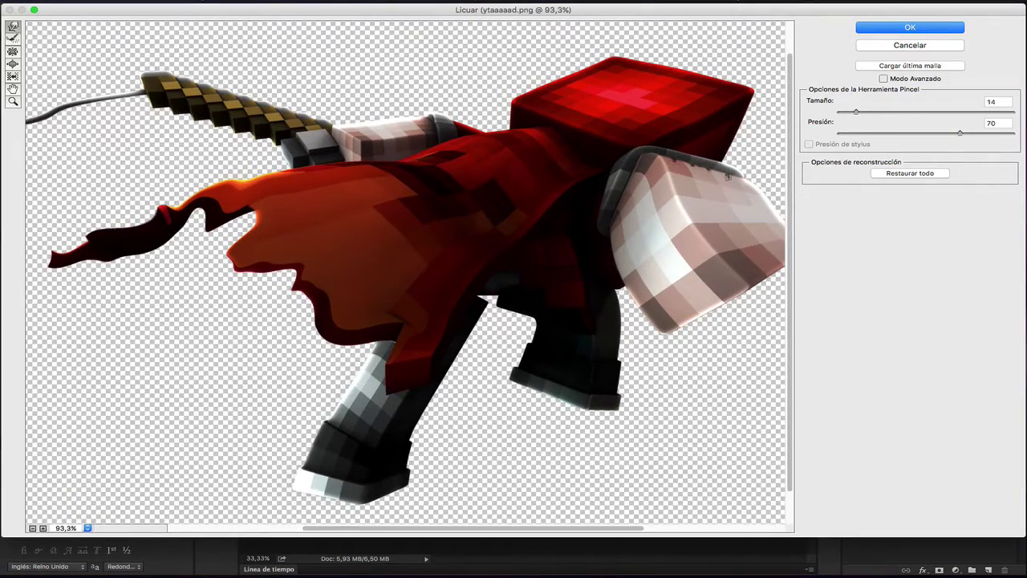
scroll(163, 91, down, 1)
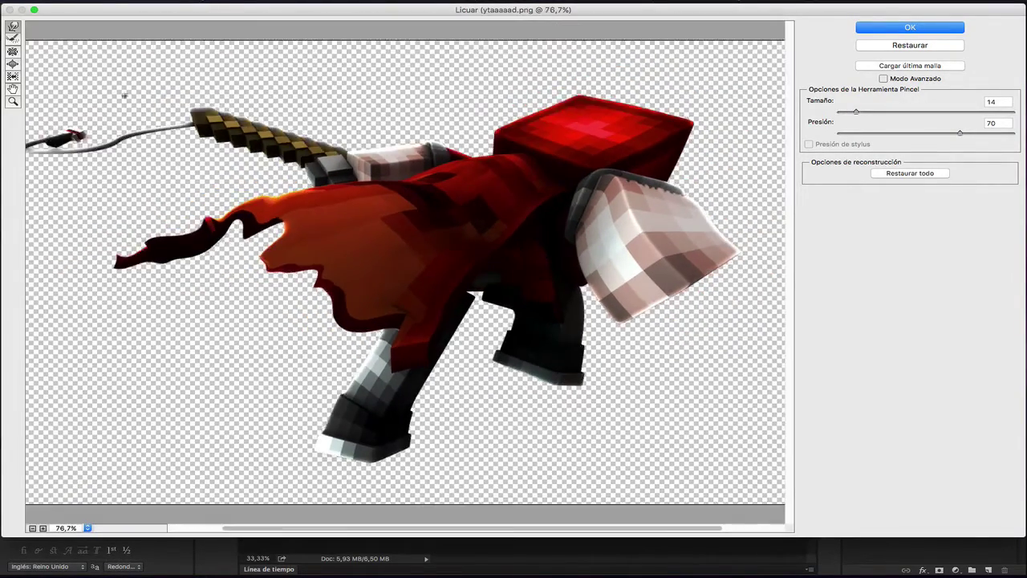
scroll(463, 151, up, 3)
scroll(482, 133, up, 1)
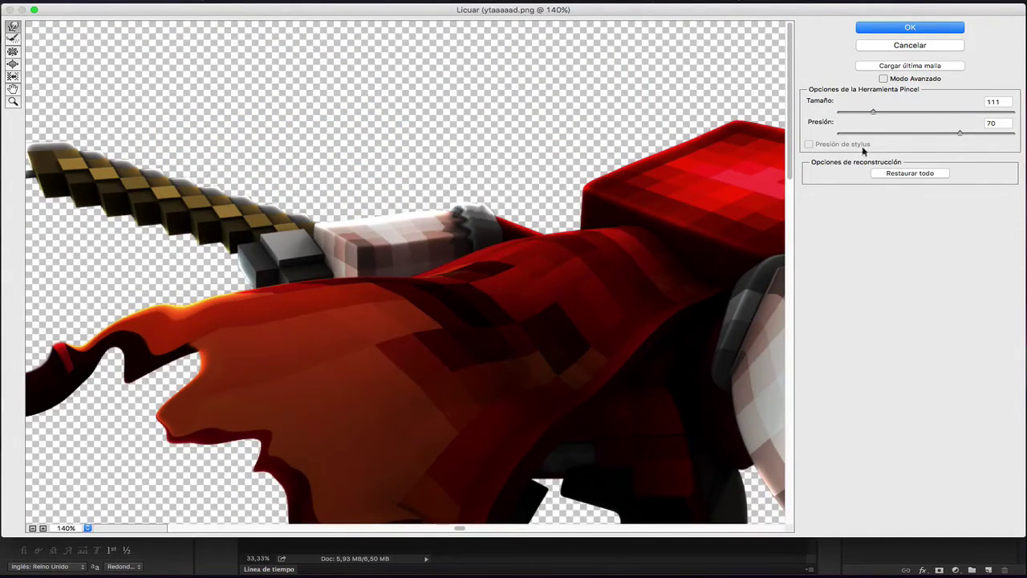
scroll(536, 422, down, 1)
scroll(637, 289, down, 1)
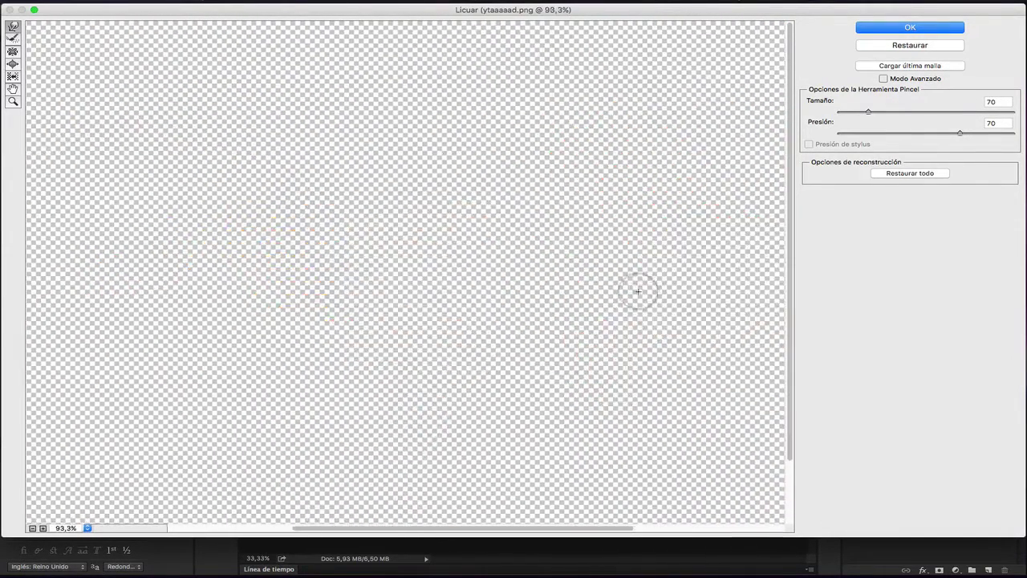
scroll(672, 200, up, 1)
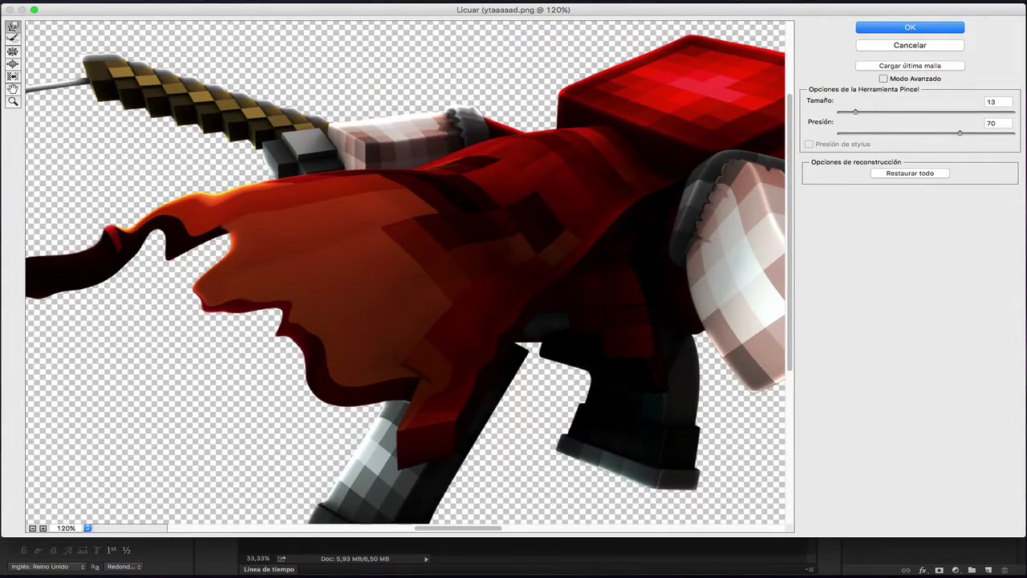
scroll(654, 235, down, 1)
scroll(654, 196, down, 1)
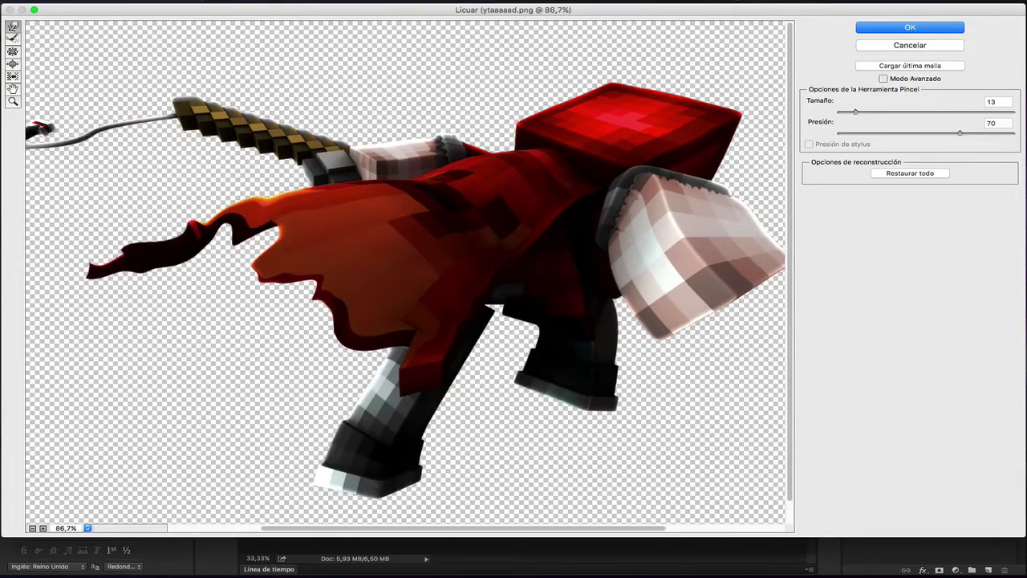
scroll(409, 264, down, 1)
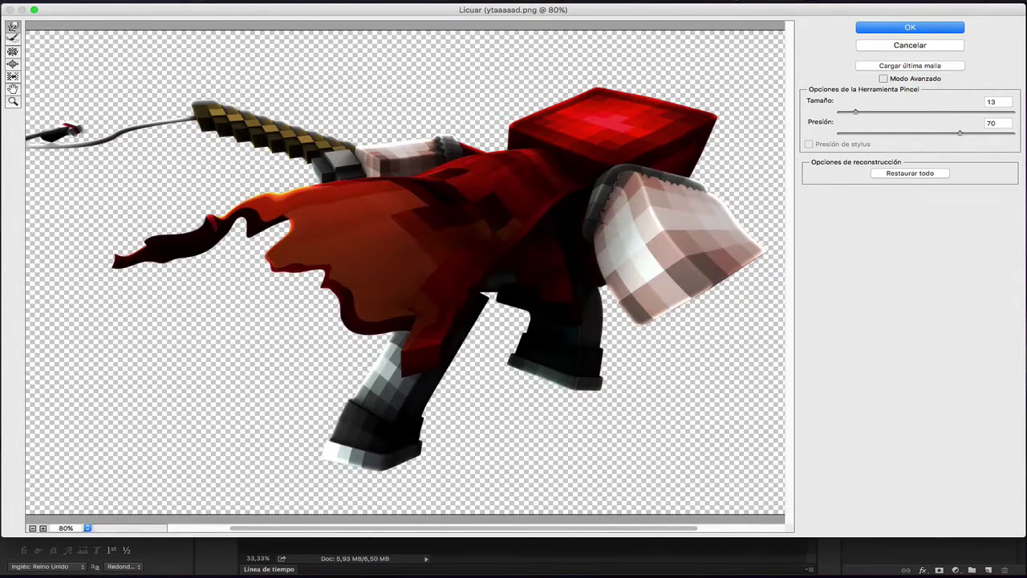
Finish the flame-like cape streaks at brush size 70 and apply the Liquify warp
text(70)
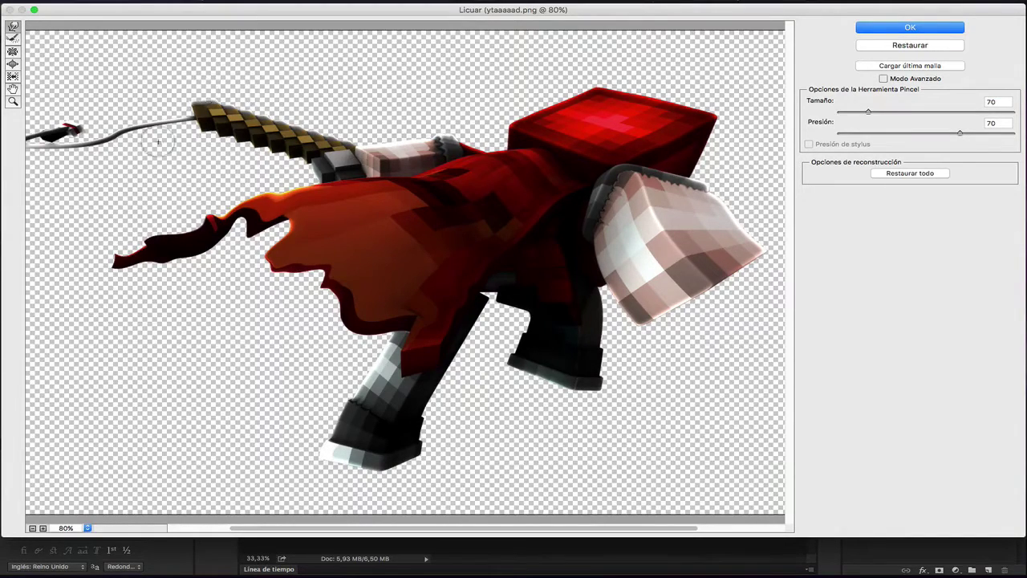
scroll(158, 142, down, 1)
scroll(402, 281, up, 1)
text(340)
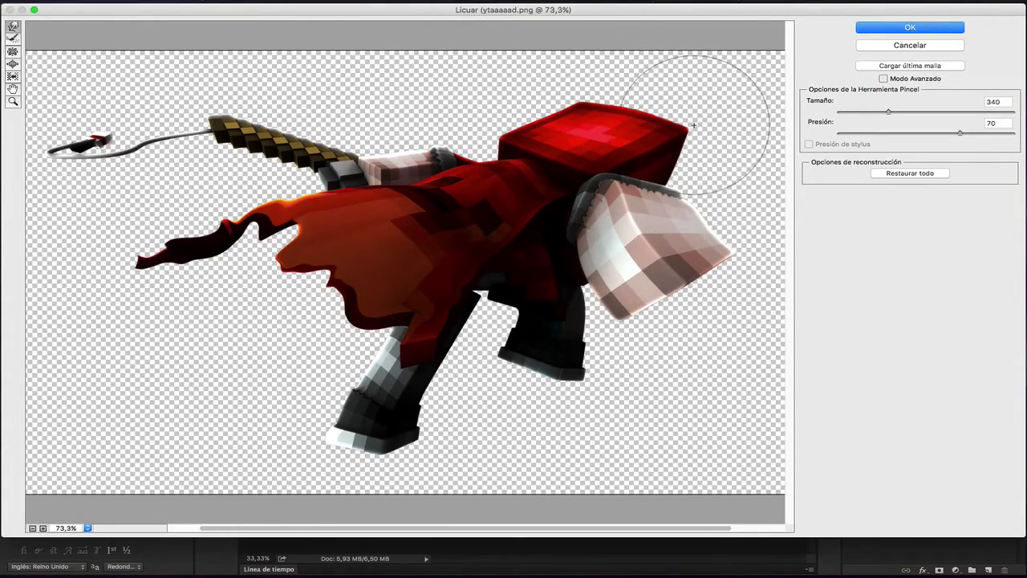
key(Return)
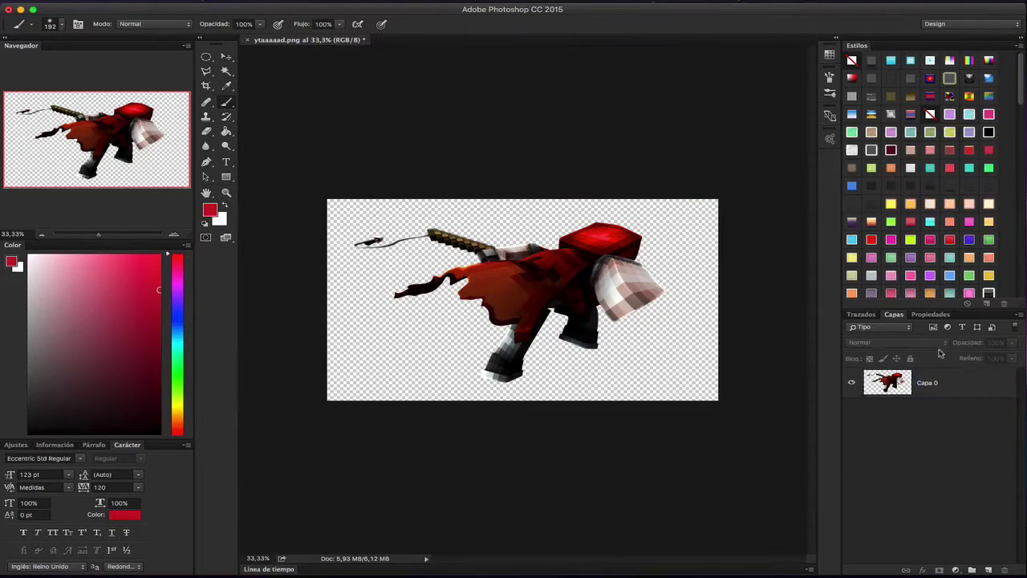
Place 472599.jpg as an embedded forest image scaled to fill the canvas
click(237, 200)
click(468, 240)
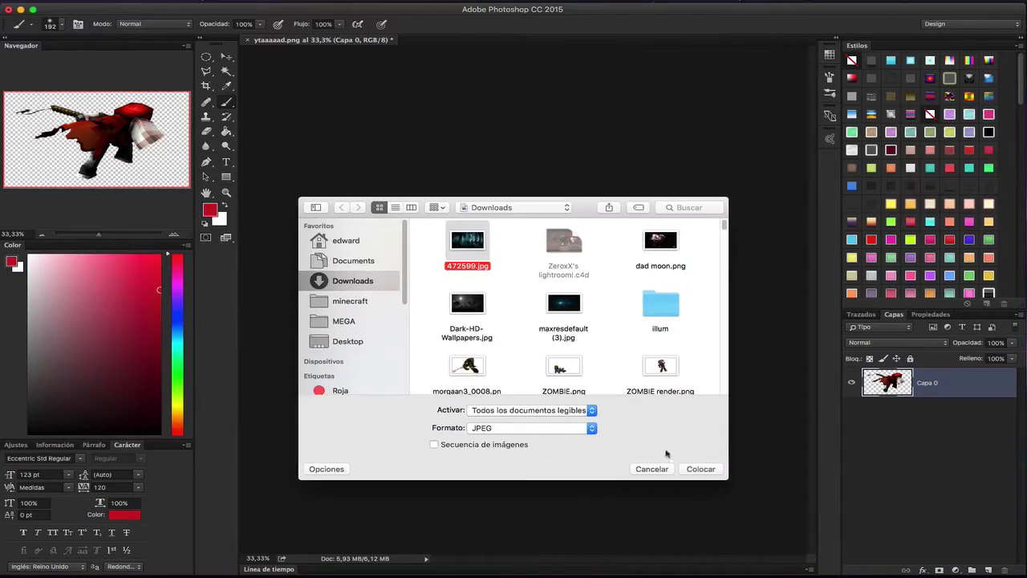
click(700, 468)
drag(570, 276, 717, 200)
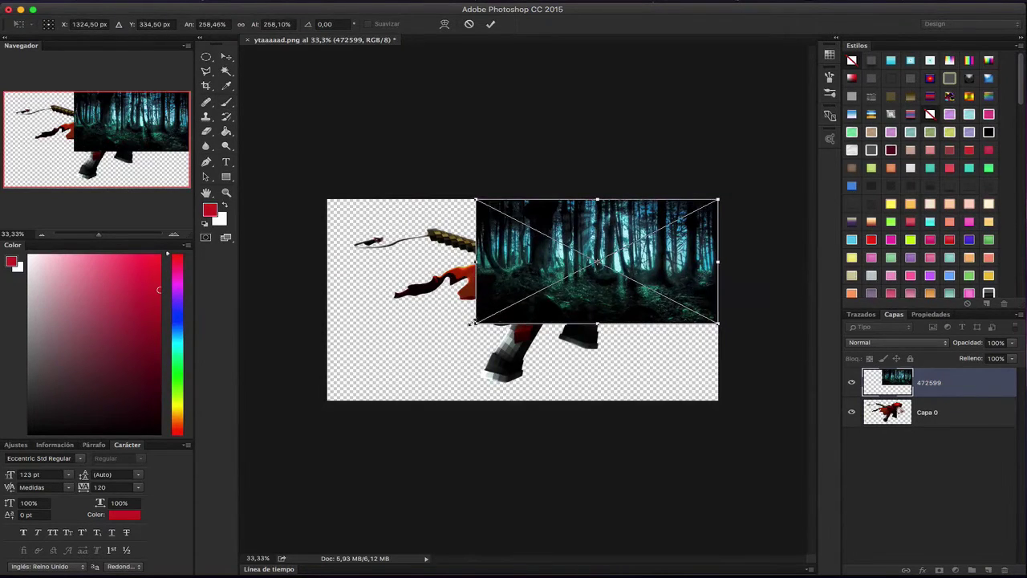
drag(475, 323, 327, 400)
click(490, 24)
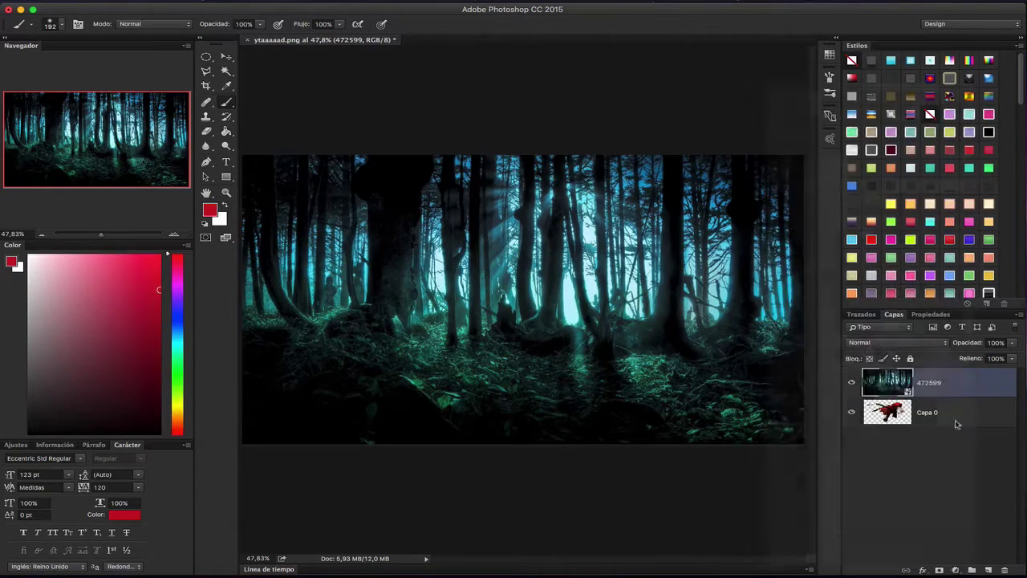
Move Capa 0 above the forest, shrink the character slightly and shift it left
drag(927, 412, 927, 371)
key(ctrl+t)
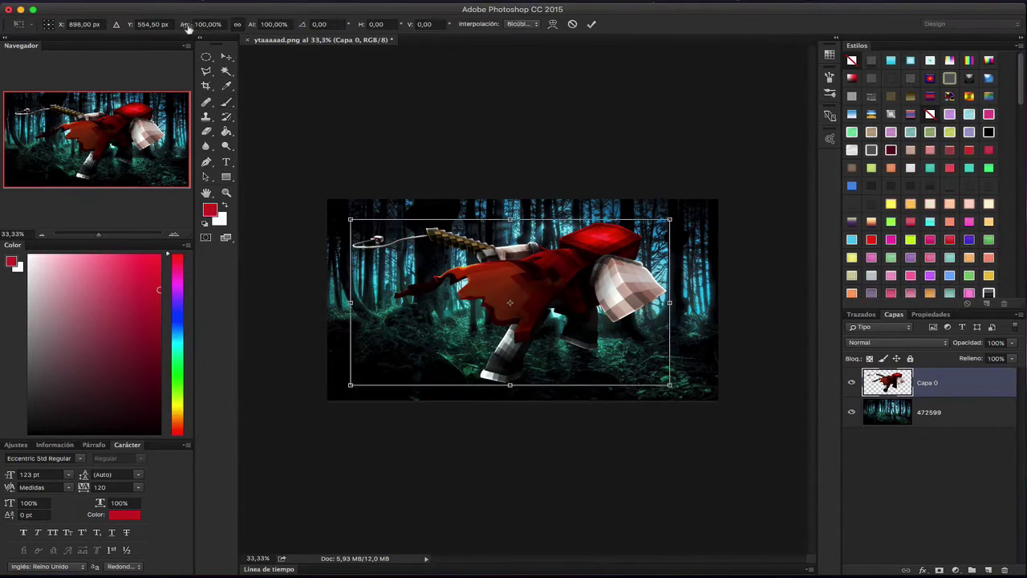
drag(346, 218, 379, 233)
key(Return)
key(v)
drag(542, 281, 510, 290)
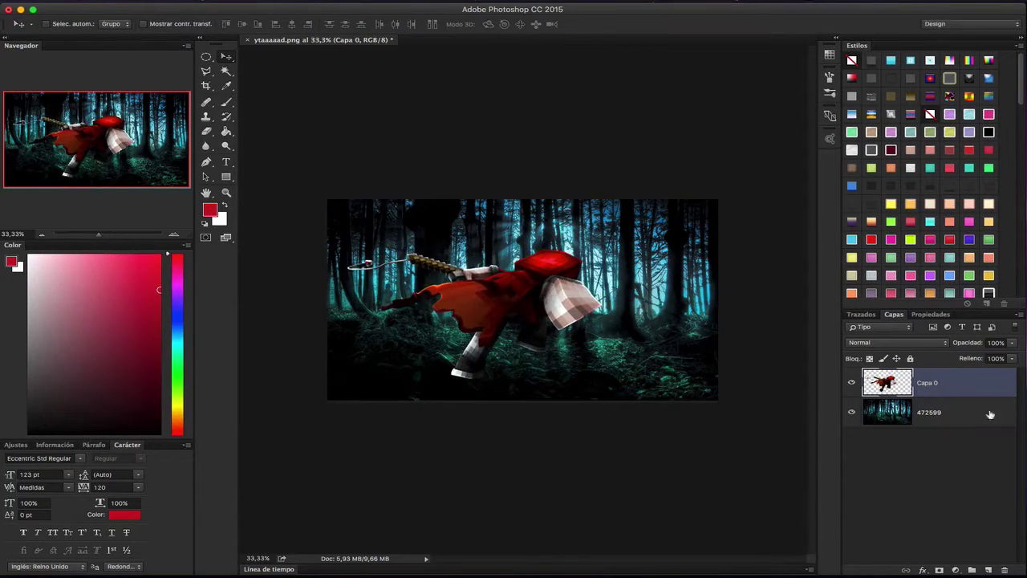
Warp the forest layer, bulging its right side outward
key(alt+bracketleft)
key(ctrl+t)
click(552, 24)
mouse_move(674, 279)
mouse_down()
mouse_move(705, 280)
mouse_move(656, 249)
mouse_up()
Commit the forest warp and add a Curves adjustment with an S-curve for contrast
click(591, 24)
key(ctrl+0)
right_click(959, 413)
click(971, 454)
click(955, 570)
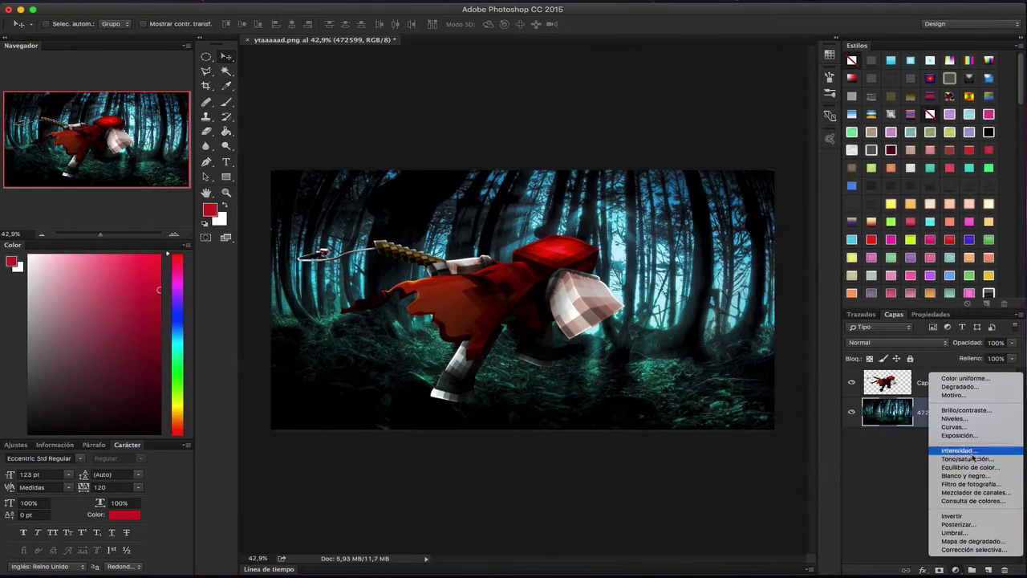
click(947, 431)
drag(934, 440, 933, 458)
click(963, 406)
drag(964, 406, 941, 393)
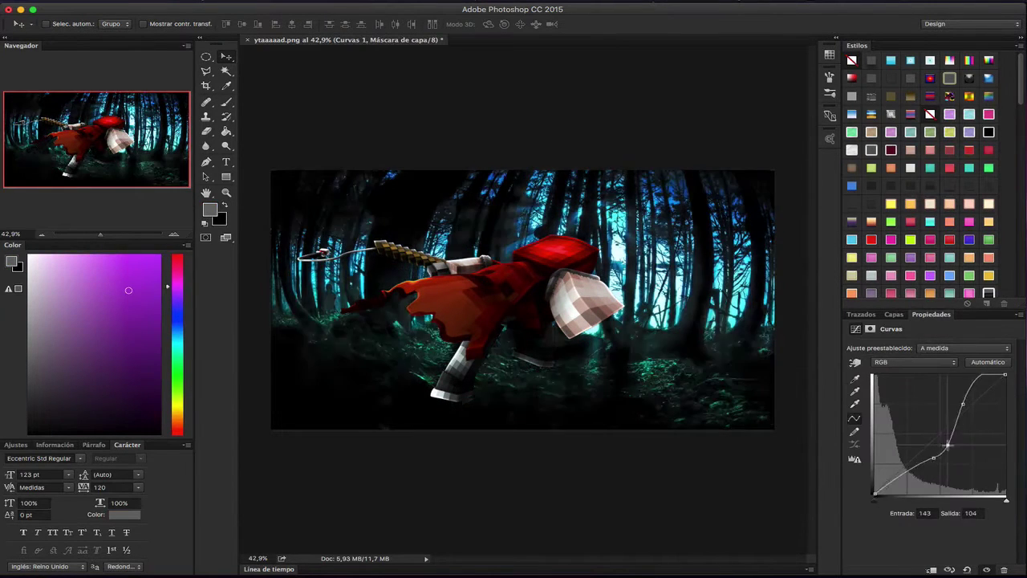
Paint a soft light cyan glow behind the character on a new Linear Dodge (Add) layer
key(F7)
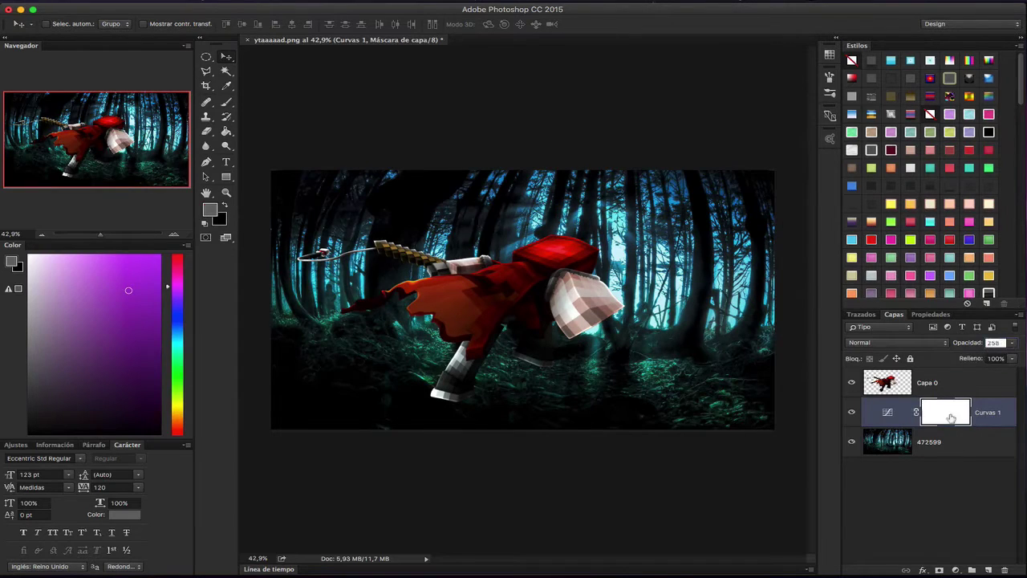
click(928, 441)
click(988, 570)
key(b)
click(988, 570)
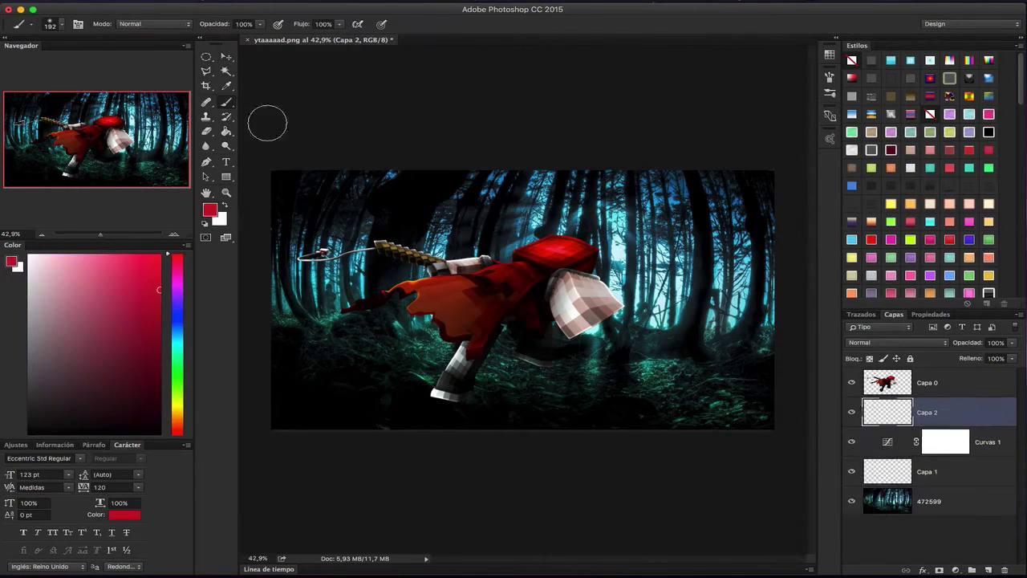
right_click(440, 171)
click(56, 256)
click(619, 245)
click(896, 342)
click(889, 440)
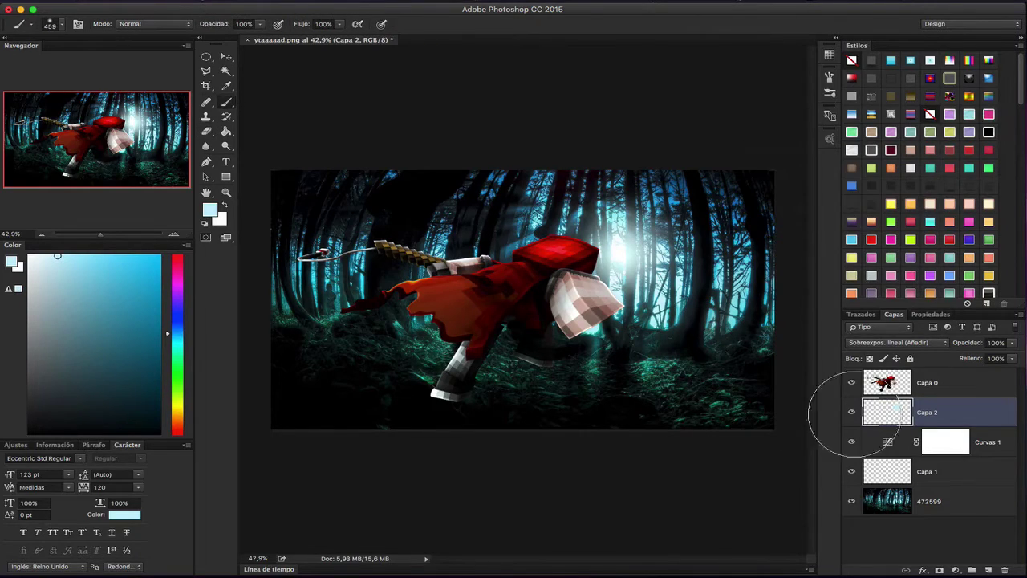
Add a new empty layer above the character and open its layer options
right_click(957, 383)
click(988, 570)
right_click(954, 383)
Clip the new layer to the character, lasso the pale arm and paint it black
click(882, 296)
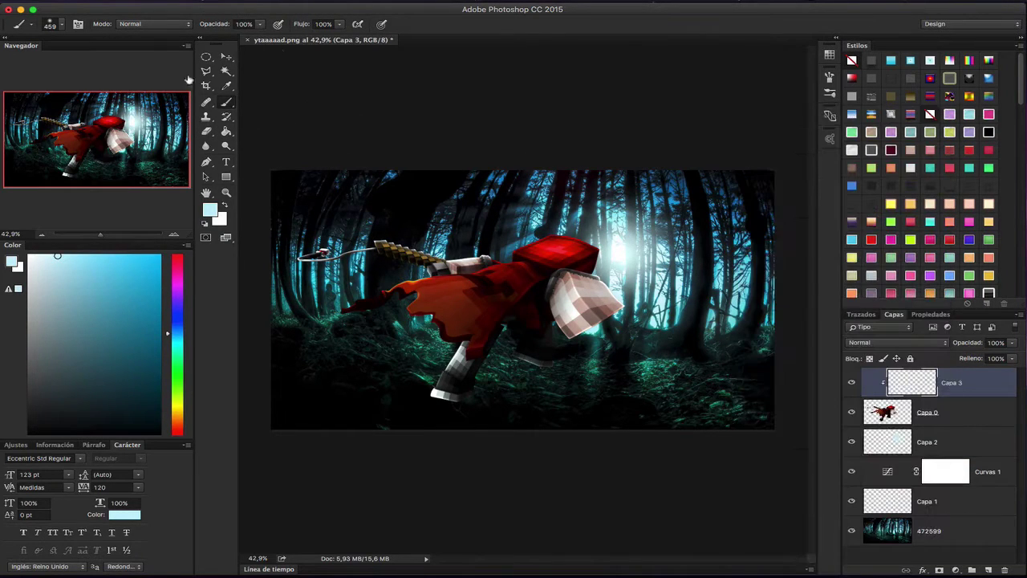
key(l)
scroll(531, 341, up, 2)
scroll(531, 341, up, 5)
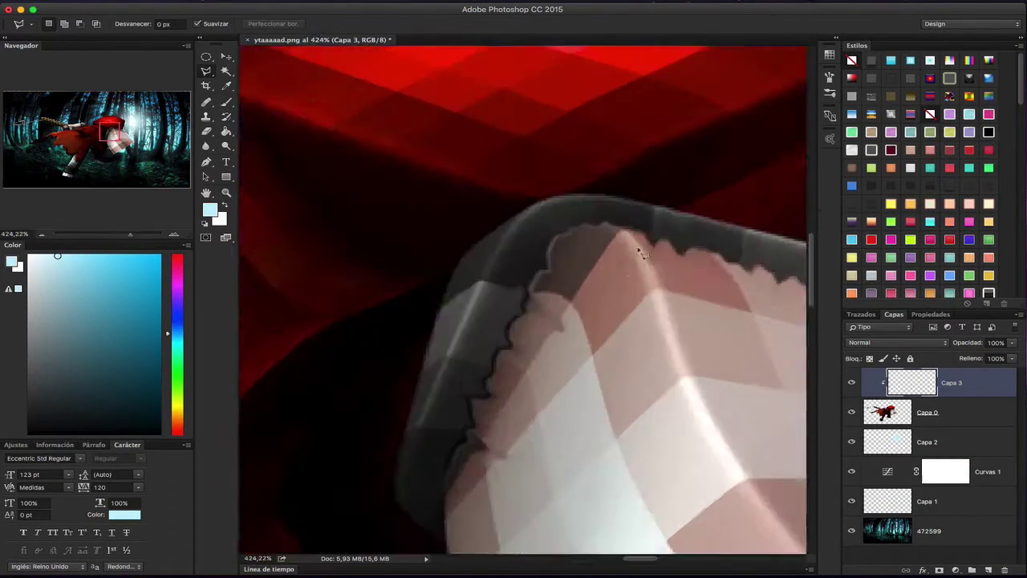
scroll(531, 341, down, 3)
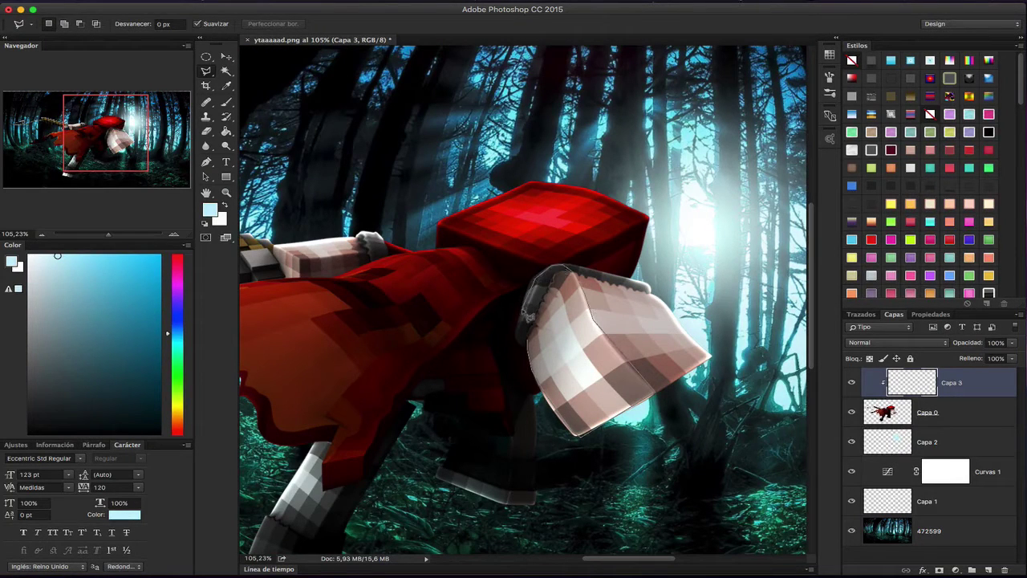
drag(529, 345, 562, 268)
key(b)
key(d)
drag(450, 385, 513, 482)
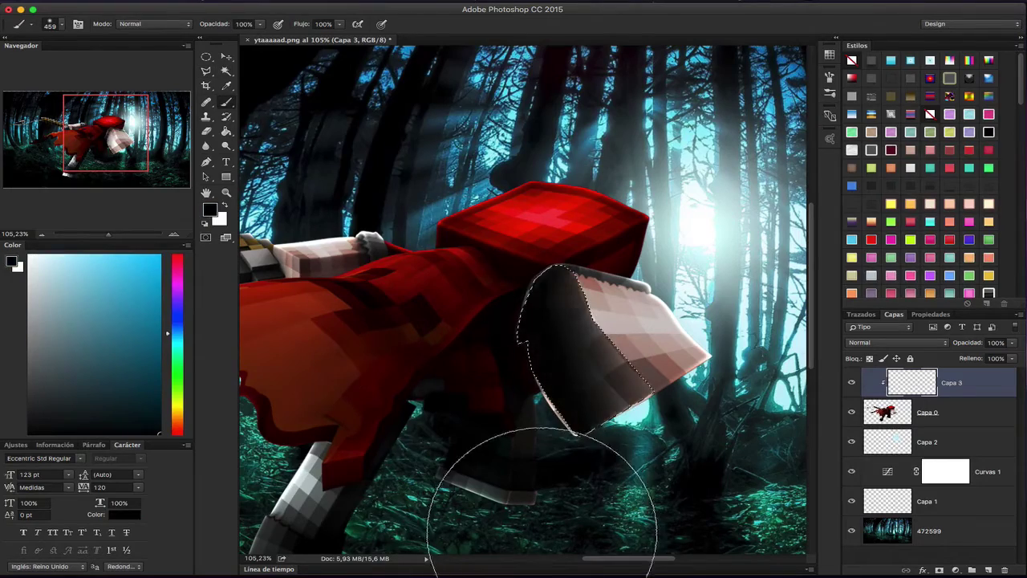
Motion-blur the arm shading (34°, 22 px) and warp it to follow the arm
click(551, 176)
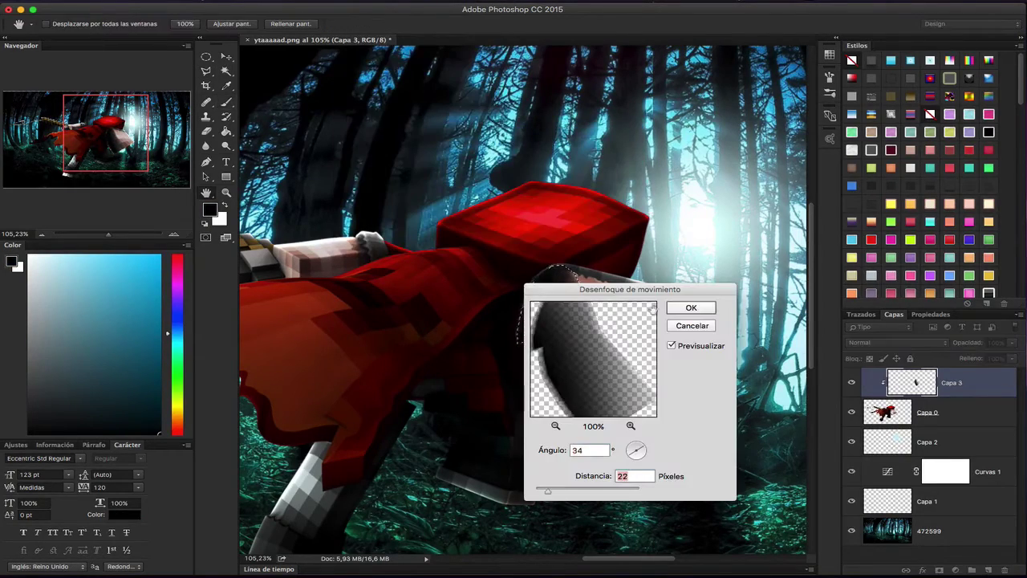
drag(627, 291, 831, 195)
click(893, 214)
key(ctrl+t)
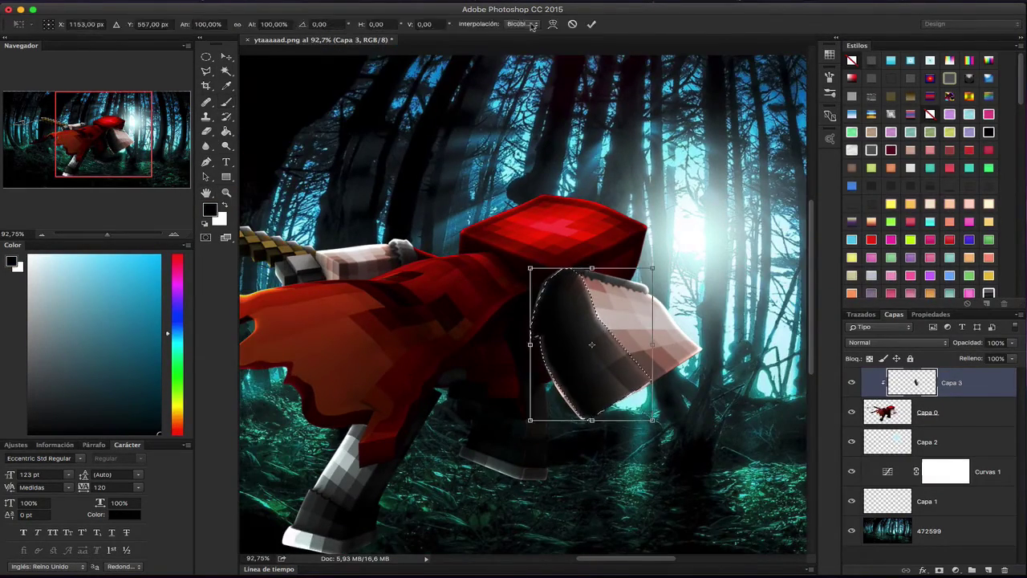
scroll(608, 289, up, 3)
drag(608, 289, 615, 280)
Commit the warp and restore brighter detail on the arm with the History Brush
click(591, 23)
right_click(425, 178)
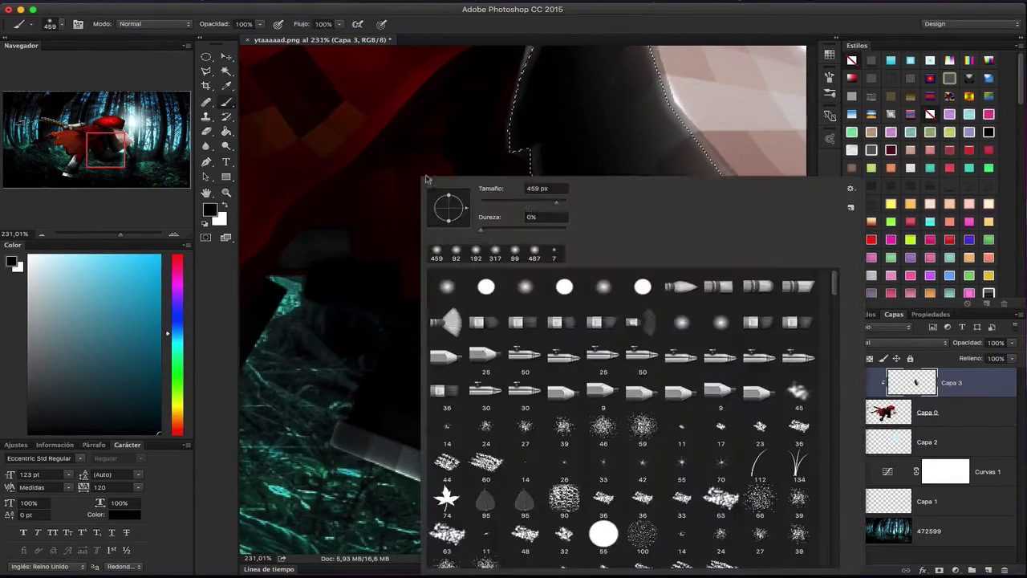
key(Escape)
scroll(522, 289, down, 2)
key(e)
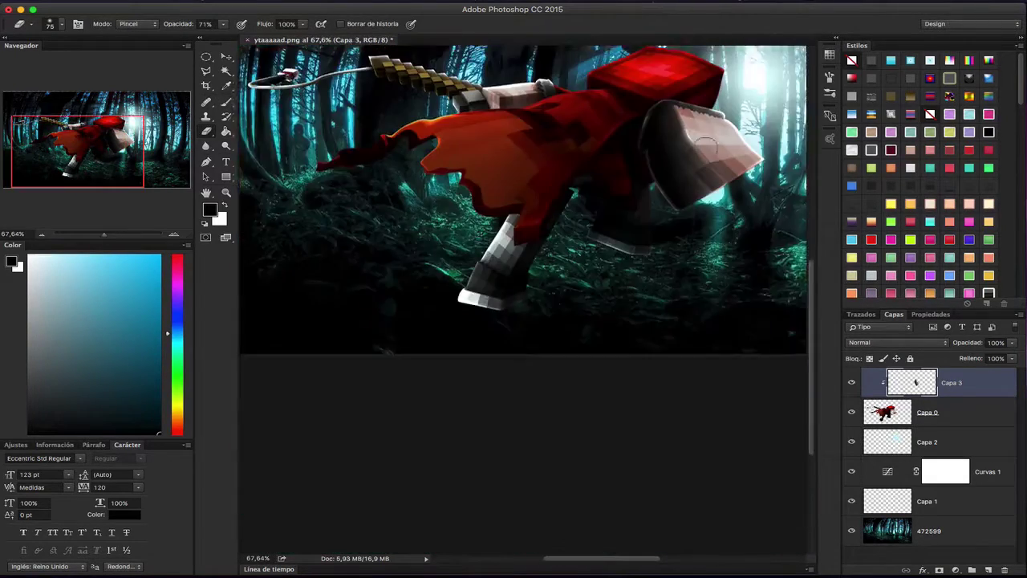
scroll(722, 197, up, 3)
drag(688, 195, 628, 306)
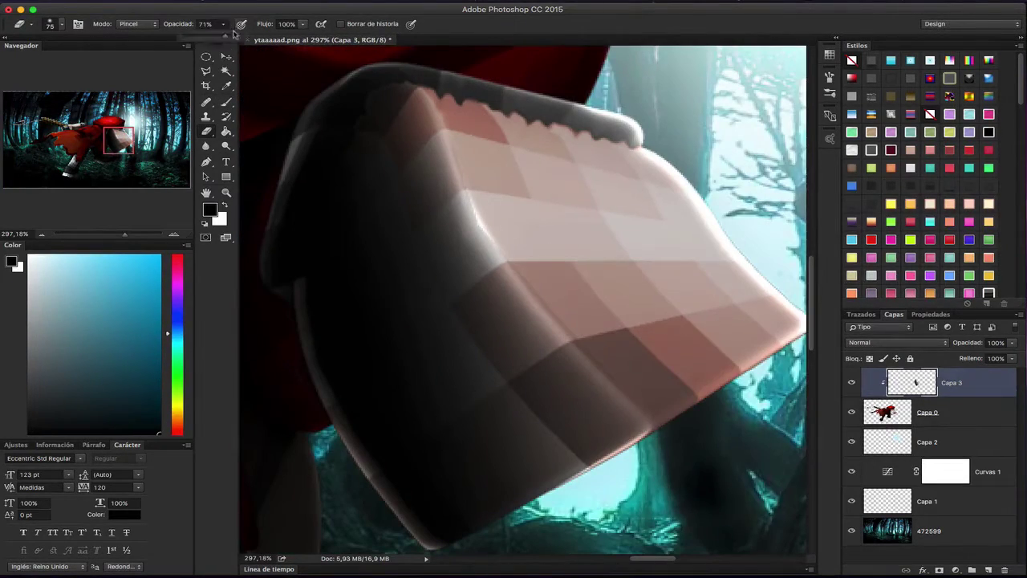
scroll(561, 321, down, 5)
scroll(561, 321, up, 1)
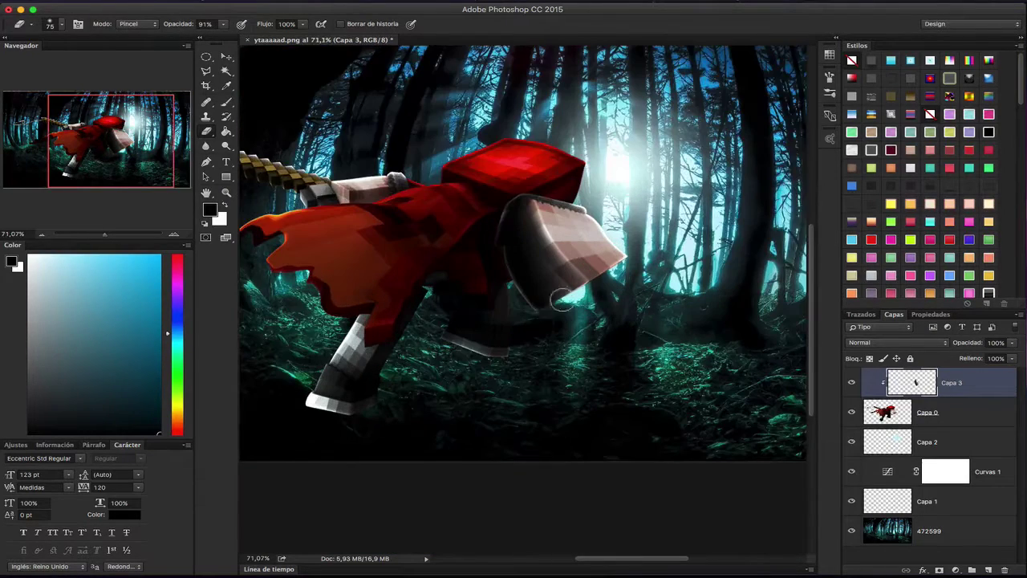
Re-warp the arm shading, try Superponer blending, then keep Capa 3 at Normal
key(ctrl+t)
click(553, 24)
scroll(526, 281, up, 5)
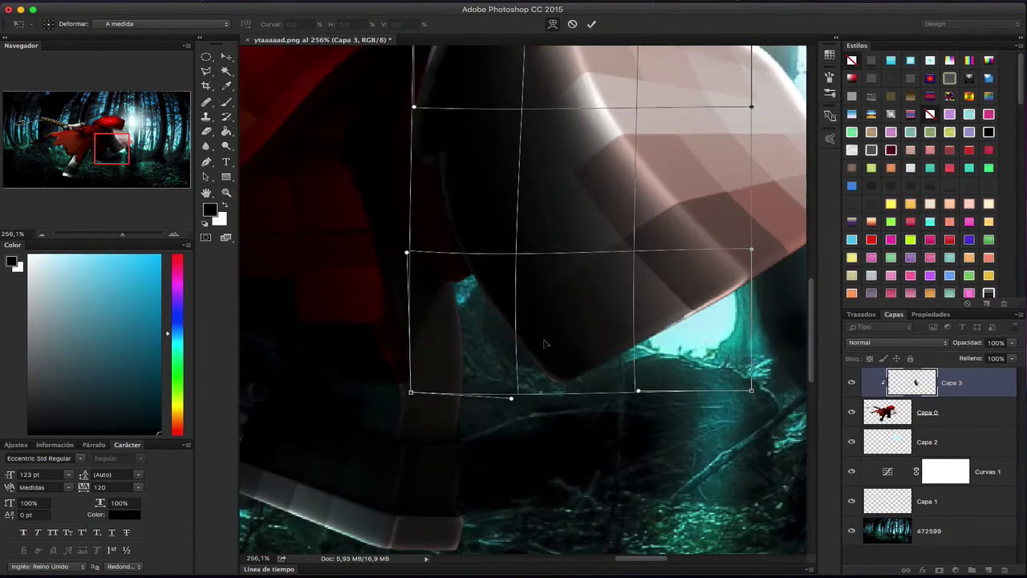
click(591, 24)
scroll(355, 278, down, 5)
scroll(355, 278, up, 2)
click(917, 343)
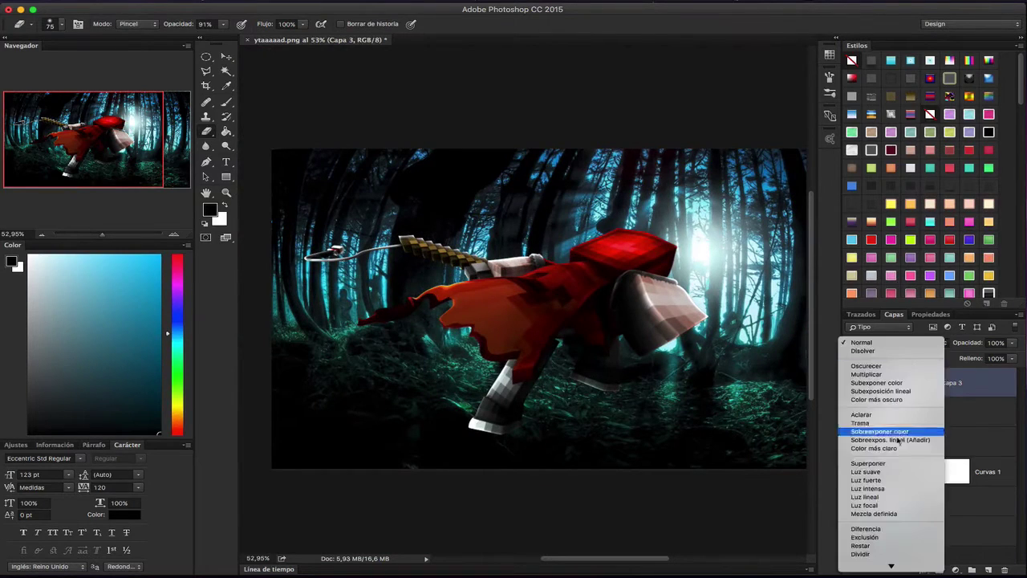
click(890, 437)
click(917, 342)
click(883, 219)
Paint dark shading strokes across the cloak on new layer Capa 4 with a smaller brush
key(b)
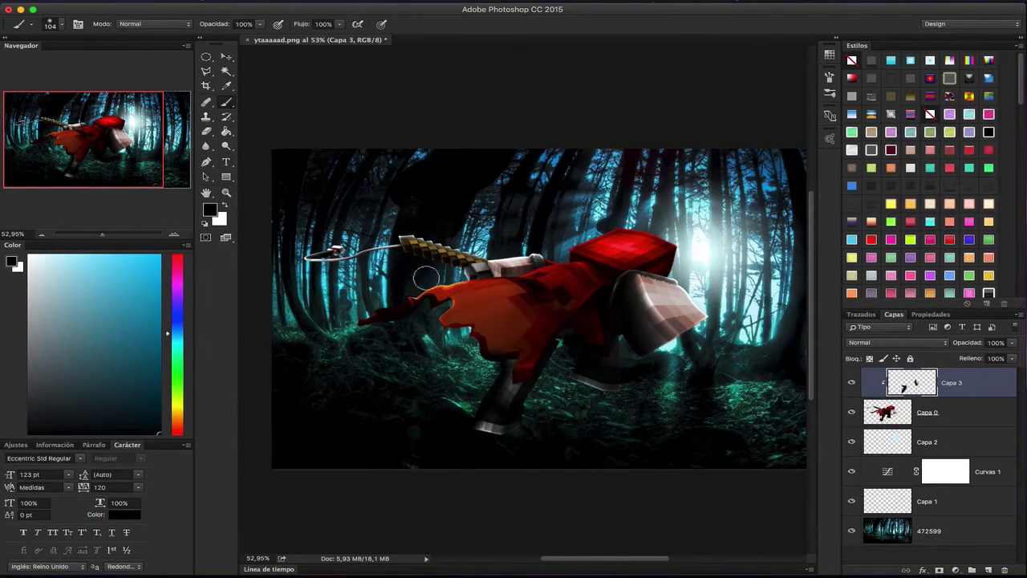
scroll(426, 278, up, 4)
scroll(408, 233, down, 3)
scroll(409, 234, up, 3)
right_click(497, 173)
key(Return)
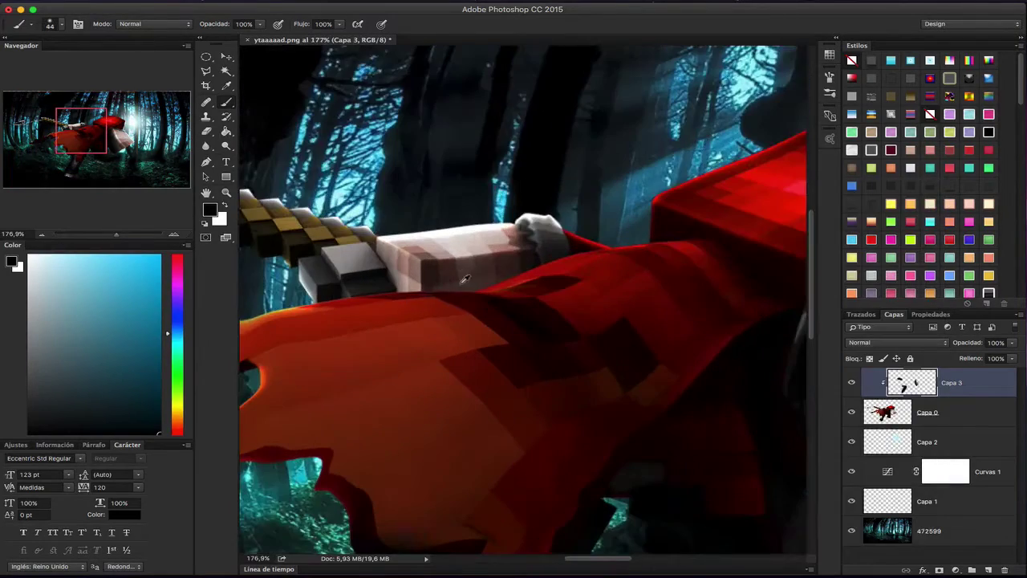
scroll(518, 270, down, 3)
scroll(562, 273, down, 3)
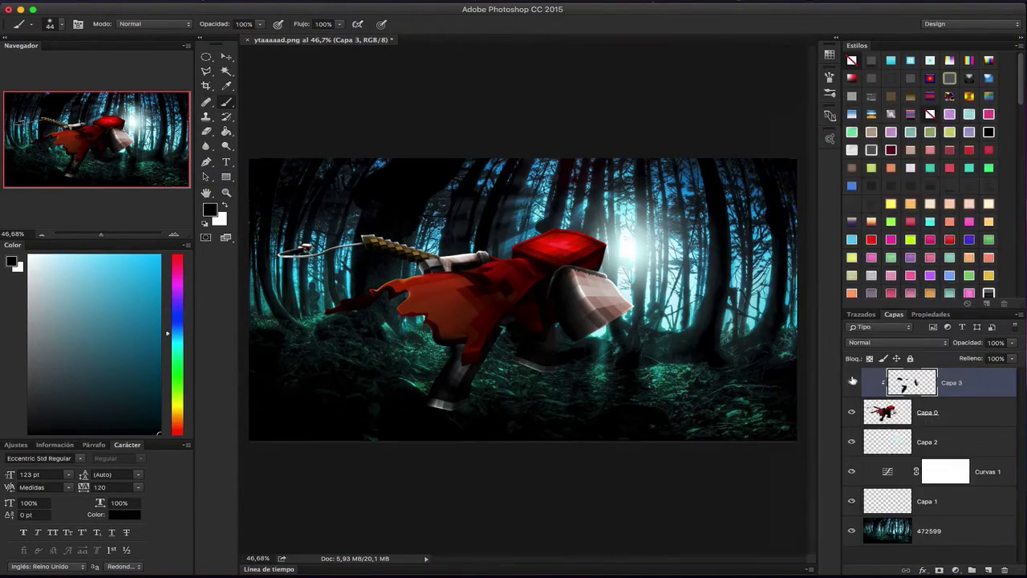
right_click(545, 203)
key(Escape)
key(ctrl+shift+alt+n)
drag(522, 257, 473, 353)
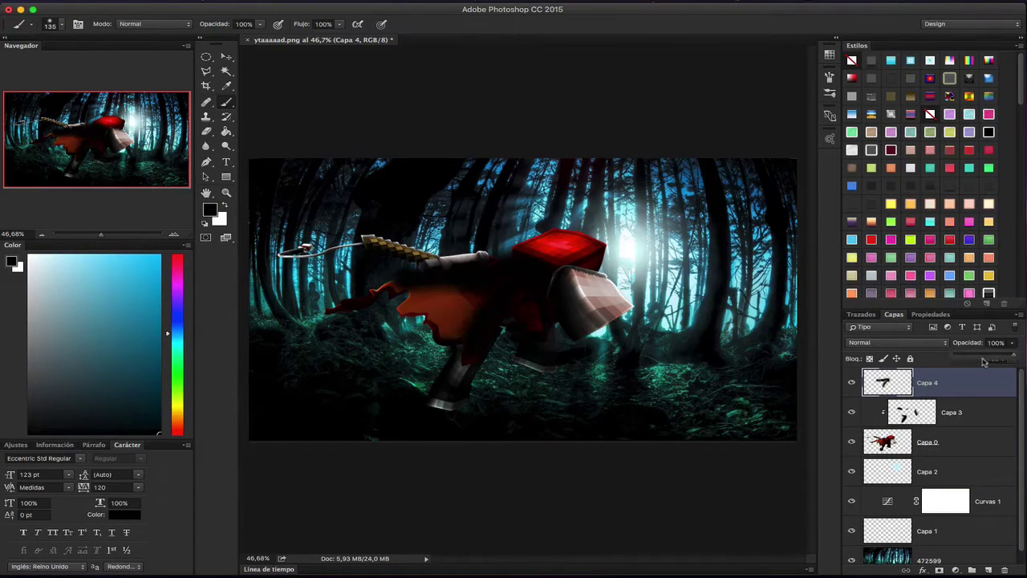
Set Capa 4 to 57% opacity, clip it, and add a clipped empty Capa 5
mouse_move(984, 361)
mouse_down()
mouse_move(971, 358)
mouse_move(1013, 377)
mouse_up()
key(e)
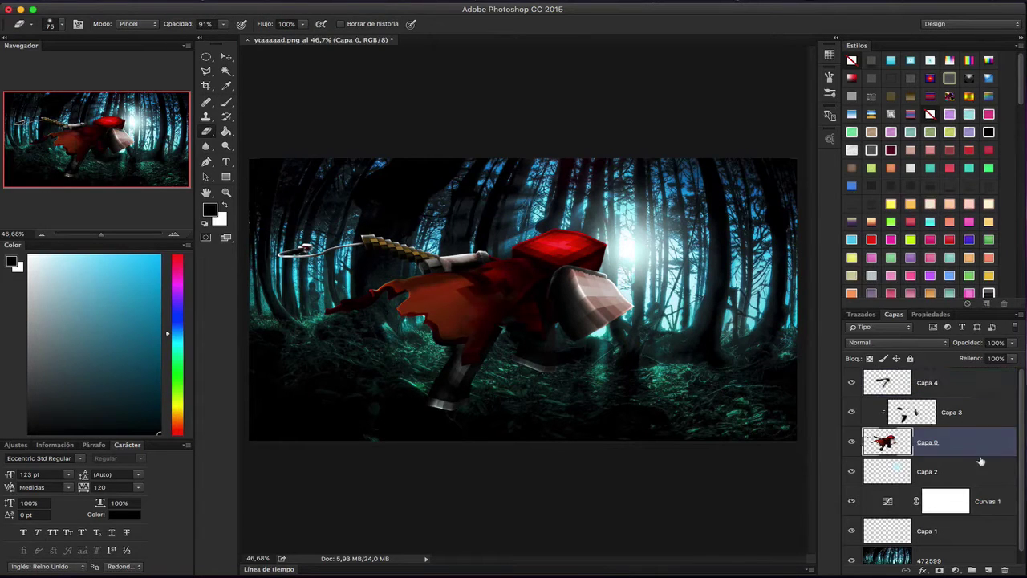
right_click(987, 385)
click(955, 297)
click(974, 414)
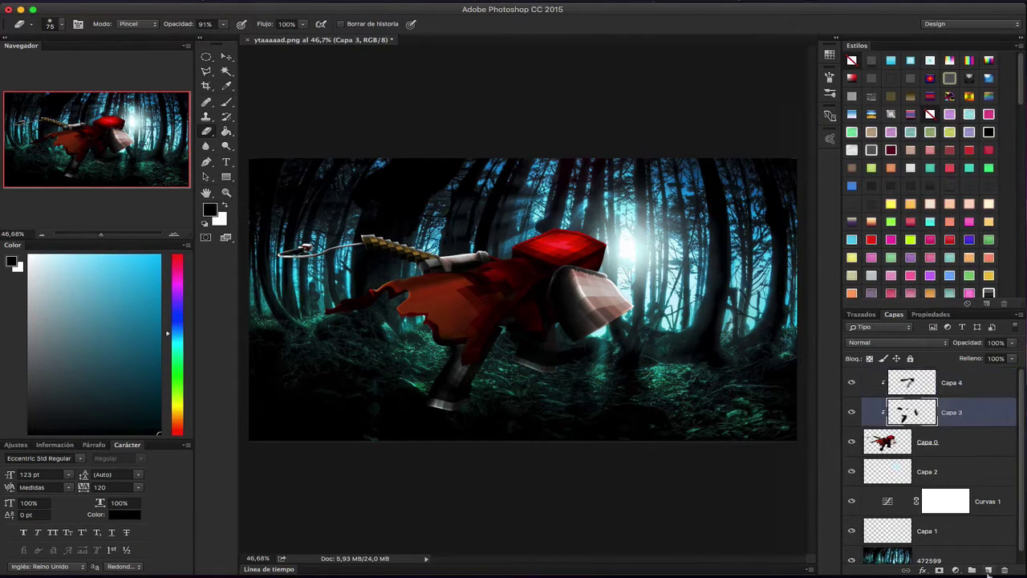
ctrl+click(987, 569)
alt+click(974, 457)
Brush a trial cyan glow between the trees on Capa 2, then undo it
key(b)
key(x)
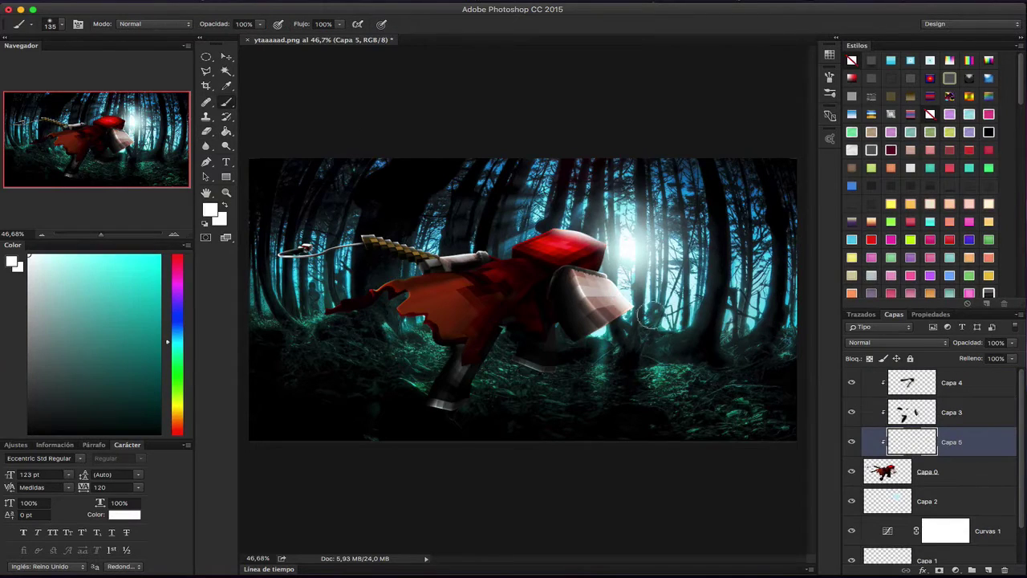
scroll(618, 285, up, 3)
click(1005, 507)
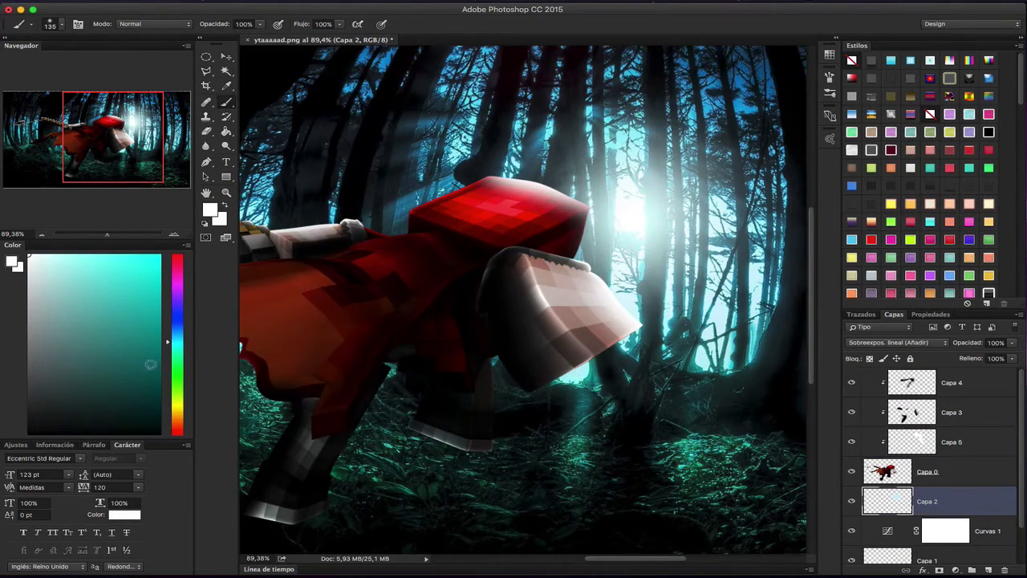
mouse_move(610, 185)
mouse_down()
mouse_move(642, 233)
mouse_move(631, 198)
mouse_move(652, 177)
mouse_up()
key(ctrl+z)
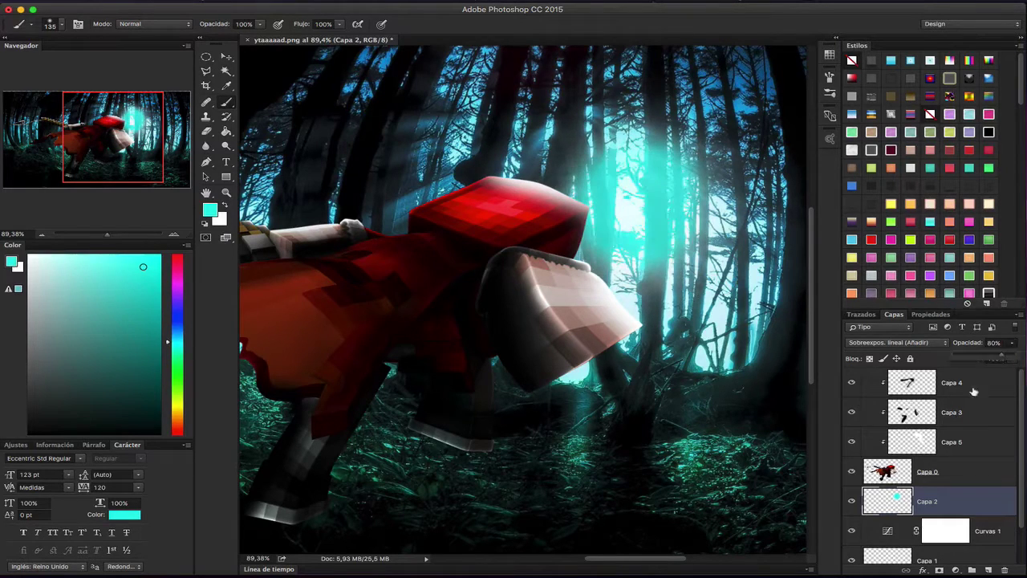
Delete the cyan glow layer
click(954, 442)
click(896, 343)
scroll(610, 236, down, 3)
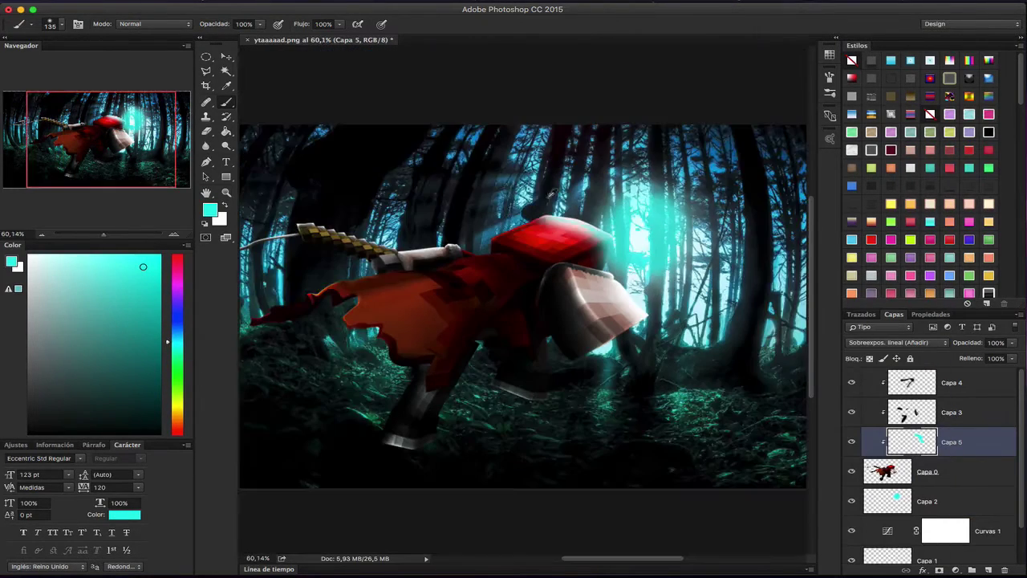
scroll(794, 261, up, 2)
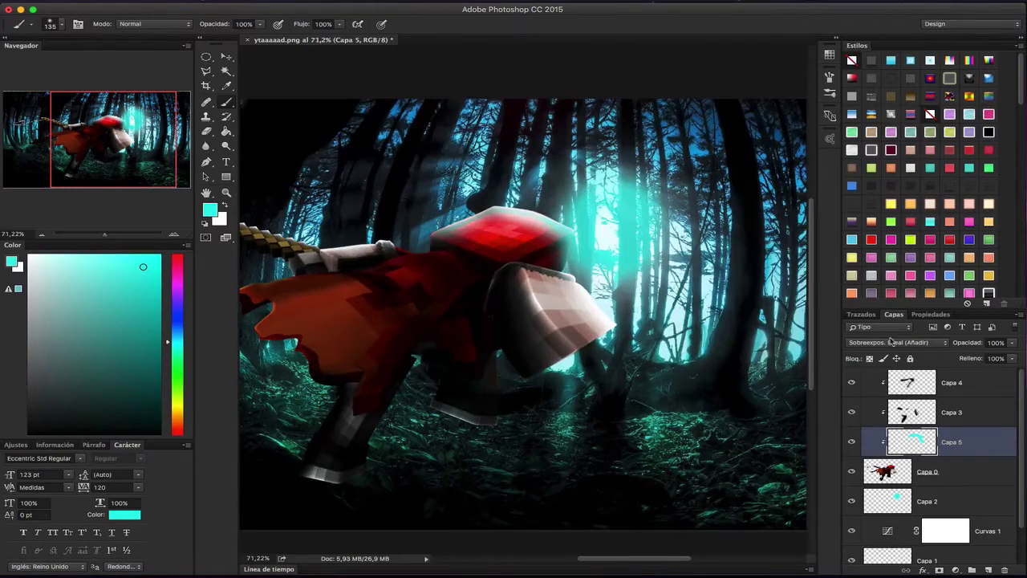
scroll(967, 423, down, 1)
click(963, 484)
key(Delete)
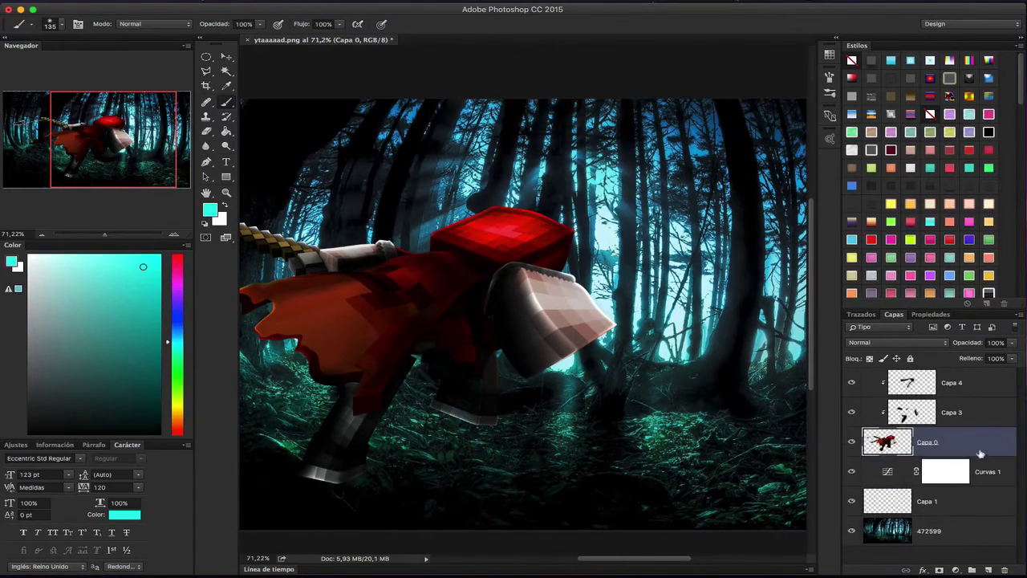
Paint a warm orange glow through the trees on a new Linear Dodge (Add) layer
click(177, 415)
click(126, 303)
click(578, 184)
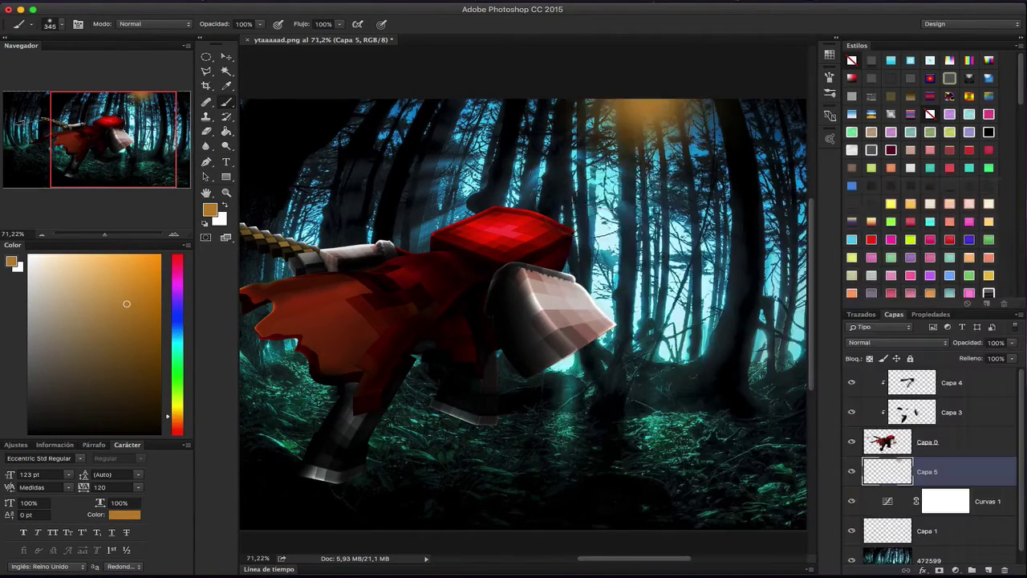
click(897, 342)
click(897, 480)
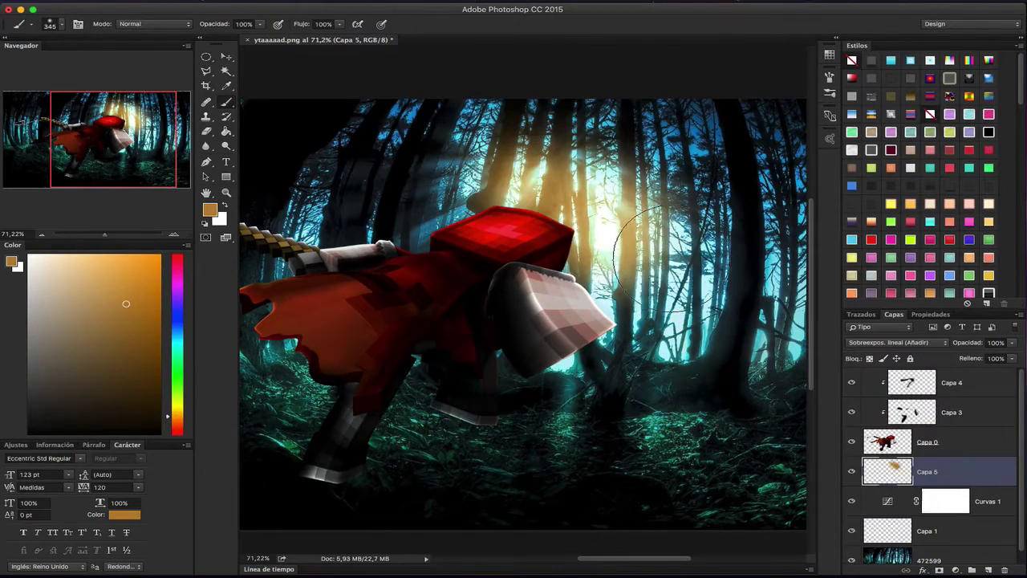
mouse_move(578, 192)
mouse_down()
mouse_move(632, 265)
mouse_move(442, 176)
mouse_up()
scroll(522, 312, down, 2)
click(963, 437)
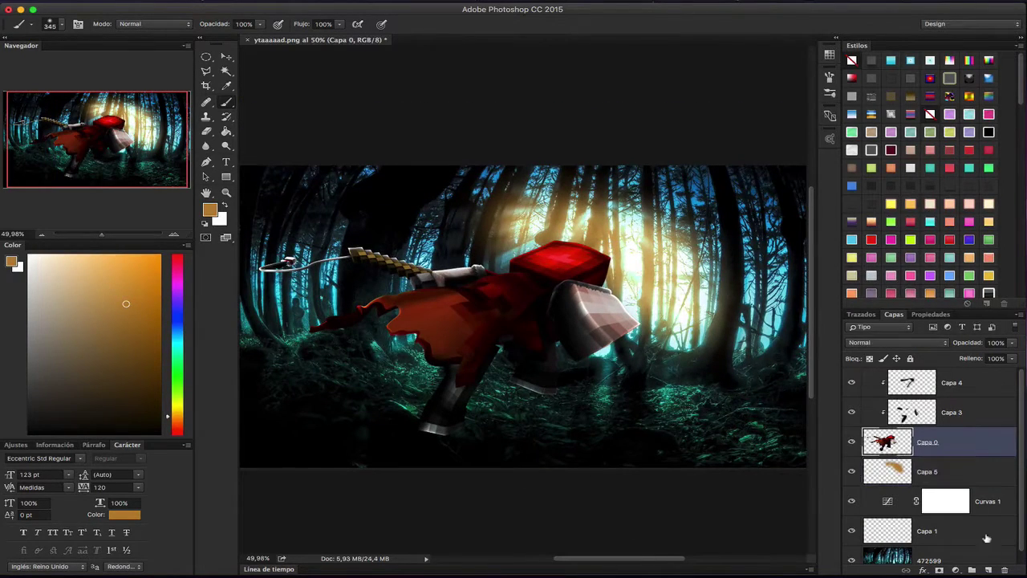
scroll(988, 520, down, 1)
Add a Color Balance adjustment pushing midtones toward red (+95), magenta (-34) and yellow
click(954, 570)
click(954, 459)
drag(913, 373, 949, 373)
drag(912, 411, 864, 411)
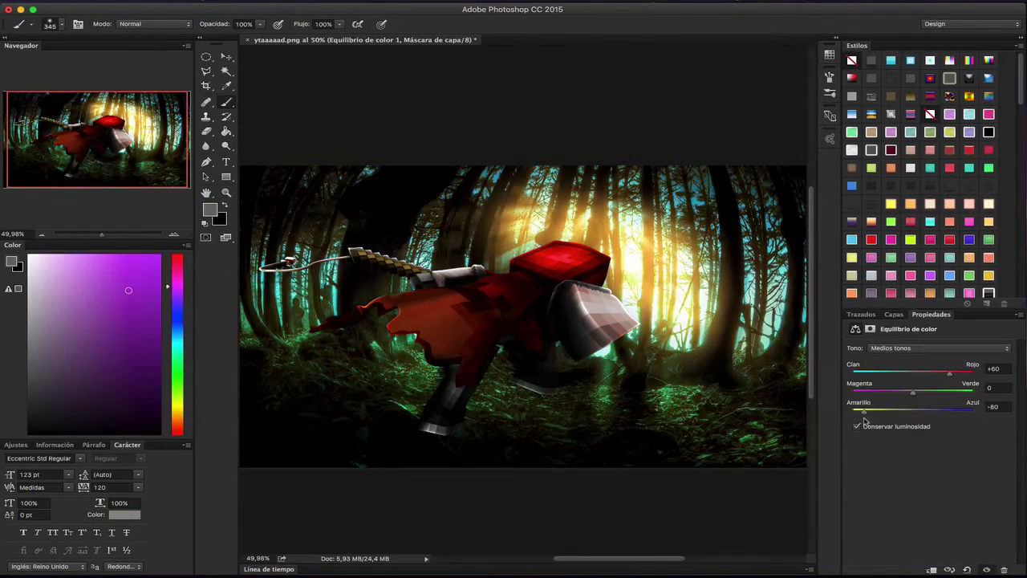
drag(951, 374, 971, 374)
drag(912, 391, 891, 391)
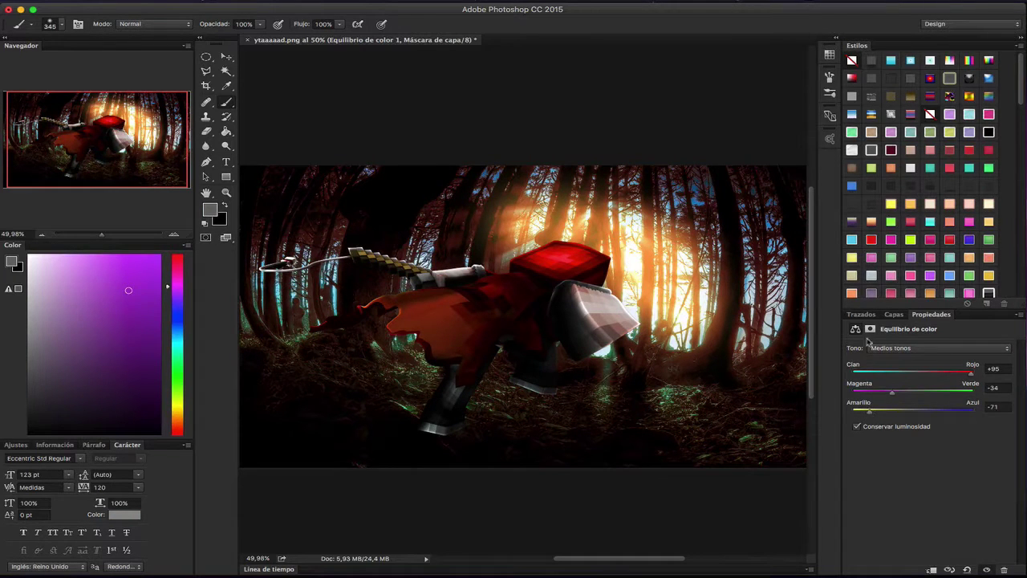
click(894, 314)
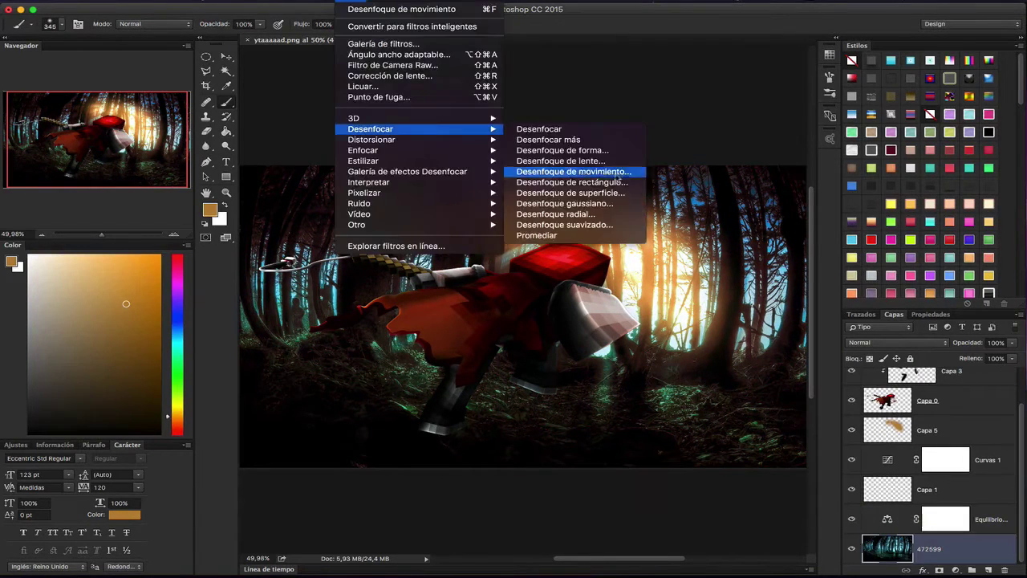
Apply a Gaussian Blur to the forest background photo and commit a Free Transform
click(561, 214)
click(833, 266)
key(ctrl+minus)
key(ctrl+t)
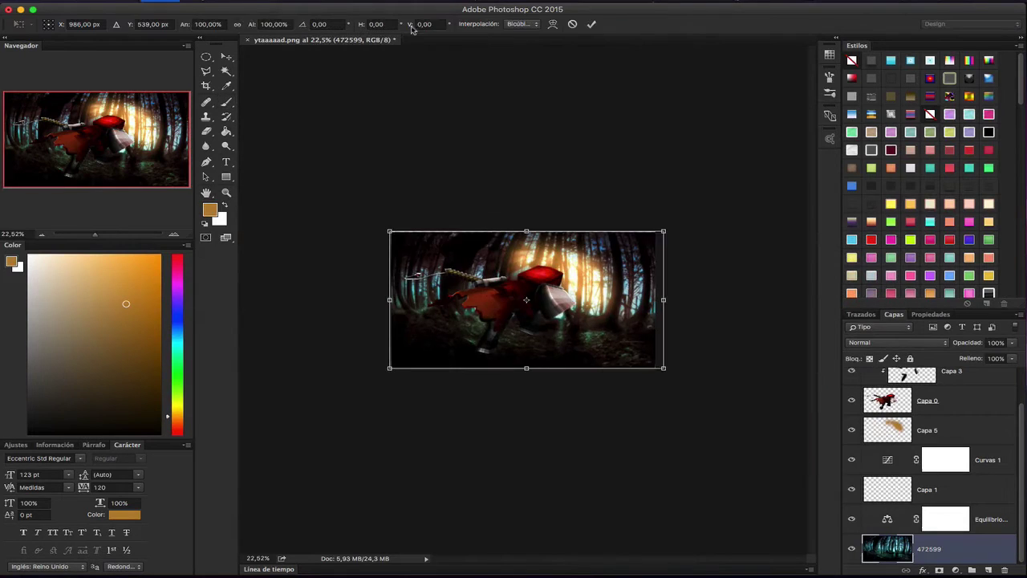
key(Return)
Select the character layer Capa 0 and add a new empty layer Capa 6 clipped to it
key(b)
scroll(523, 308, up, 5)
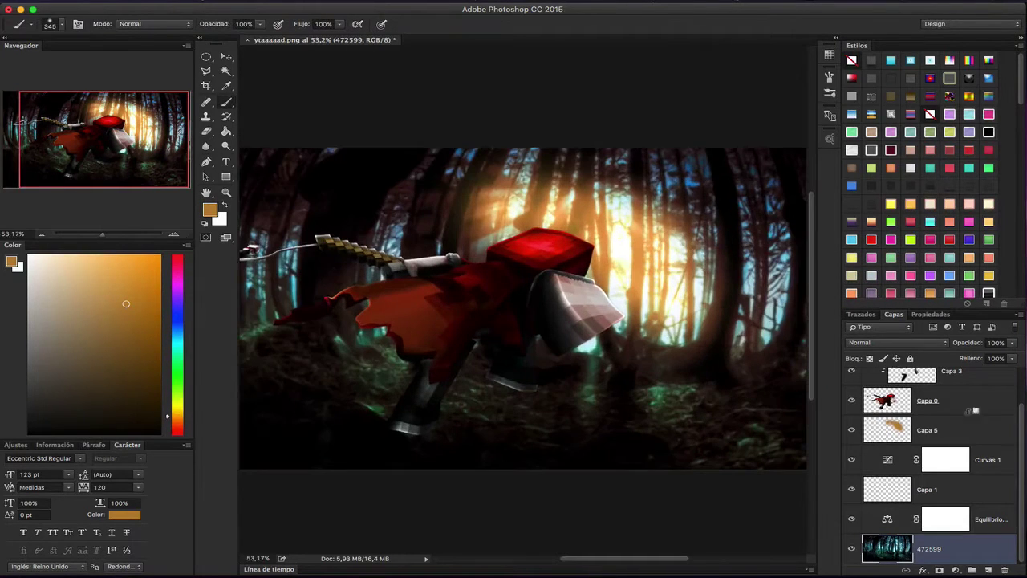
scroll(971, 442, up, 1)
click(971, 442)
click(988, 569)
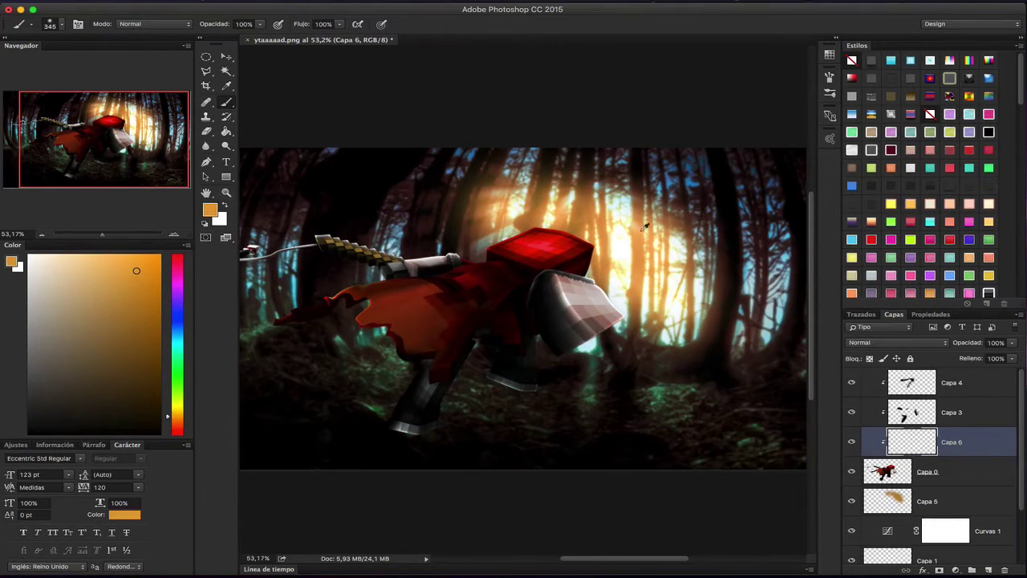
Paint an orange and light peach glow on the character's head on Capa 6 with a 130 px brush
right_click(577, 175)
drag(529, 229, 618, 313)
click(897, 341)
click(883, 434)
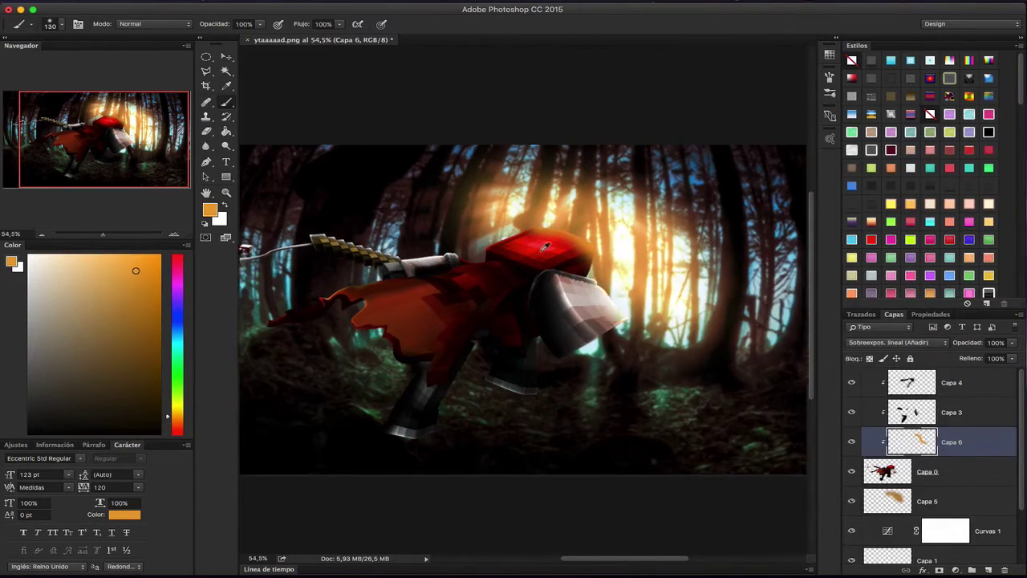
scroll(544, 247, up, 2)
alt+click(634, 321)
drag(529, 233, 610, 257)
Set Capa 6's blend mode to Color Dodge (Sobreexponer color)
click(897, 342)
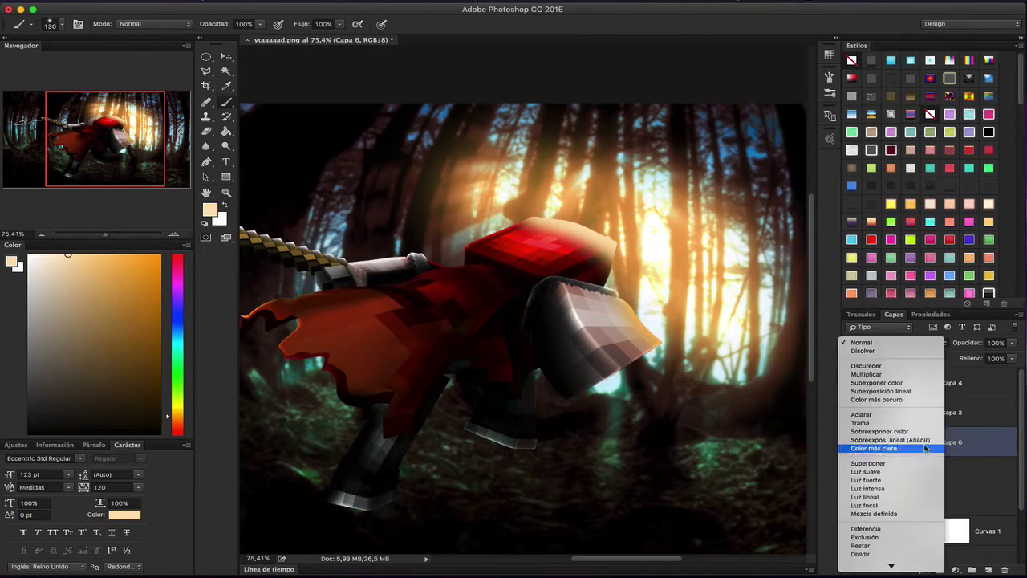
click(890, 440)
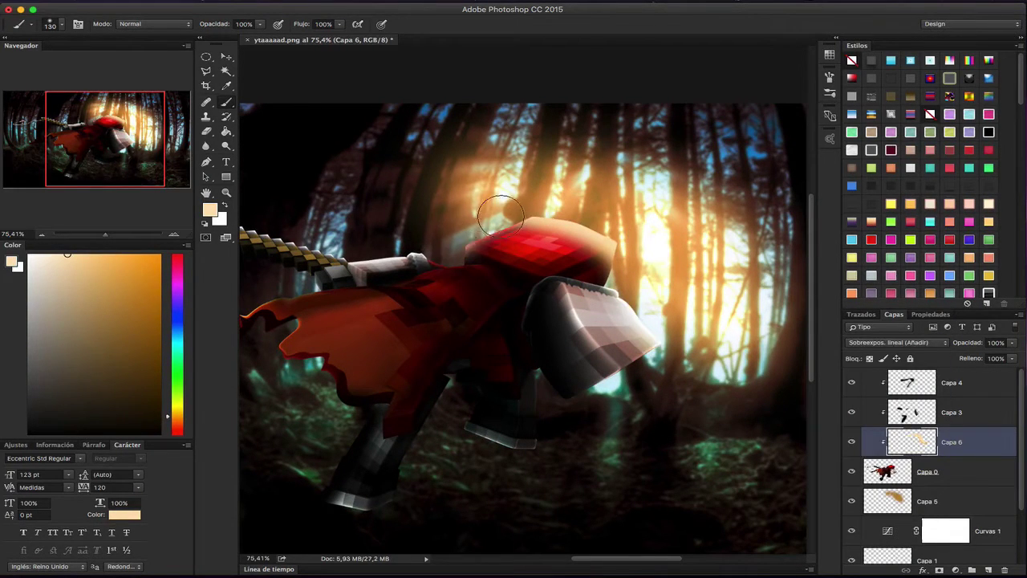
scroll(501, 215, down, 1)
click(897, 342)
click(890, 378)
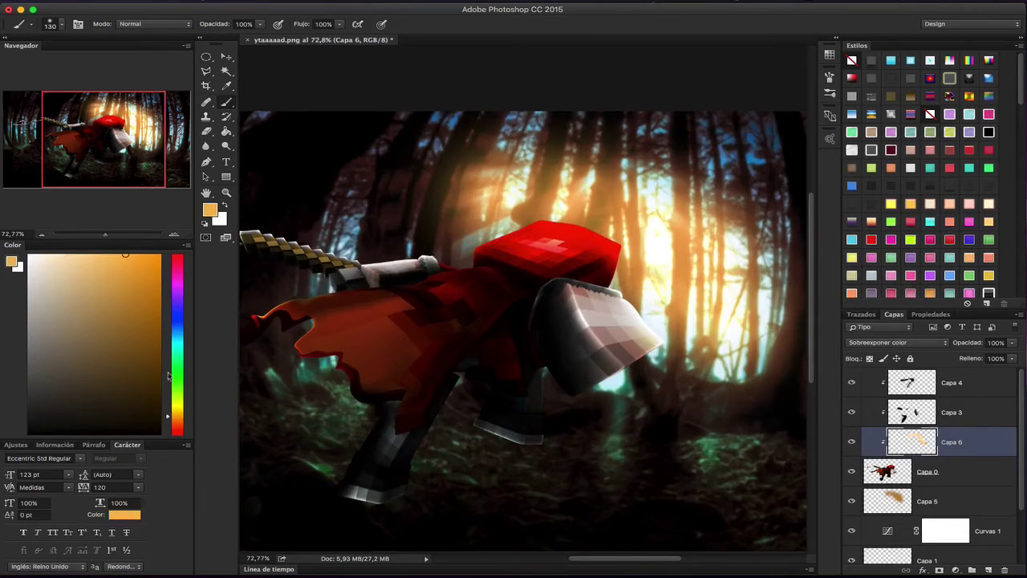
Paint a saturated orange edge stroke on new clipped Capa 7 in Linear Dodge (Add), then select Capa 5
click(159, 250)
click(1000, 566)
drag(553, 249, 646, 228)
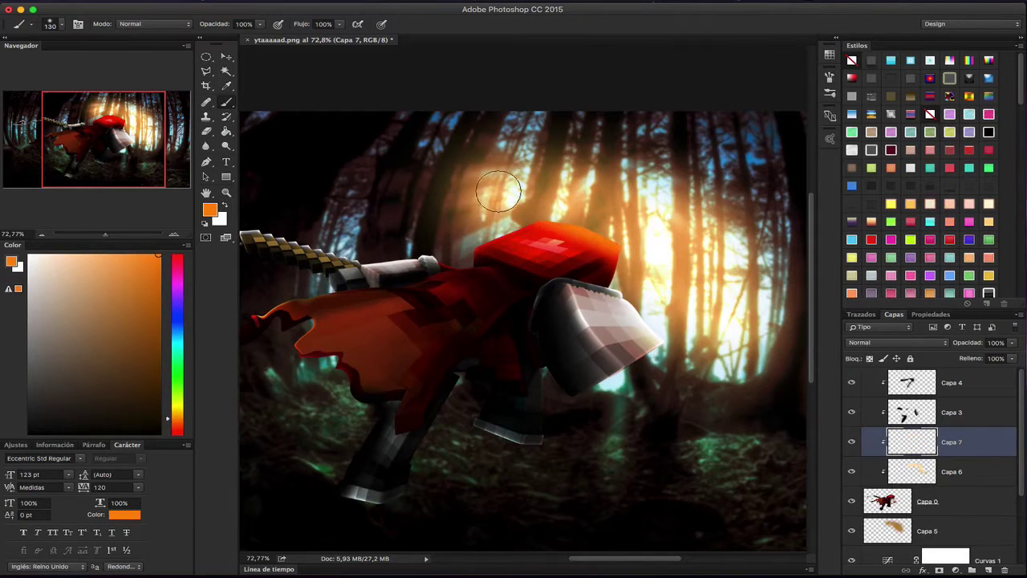
click(897, 342)
click(891, 431)
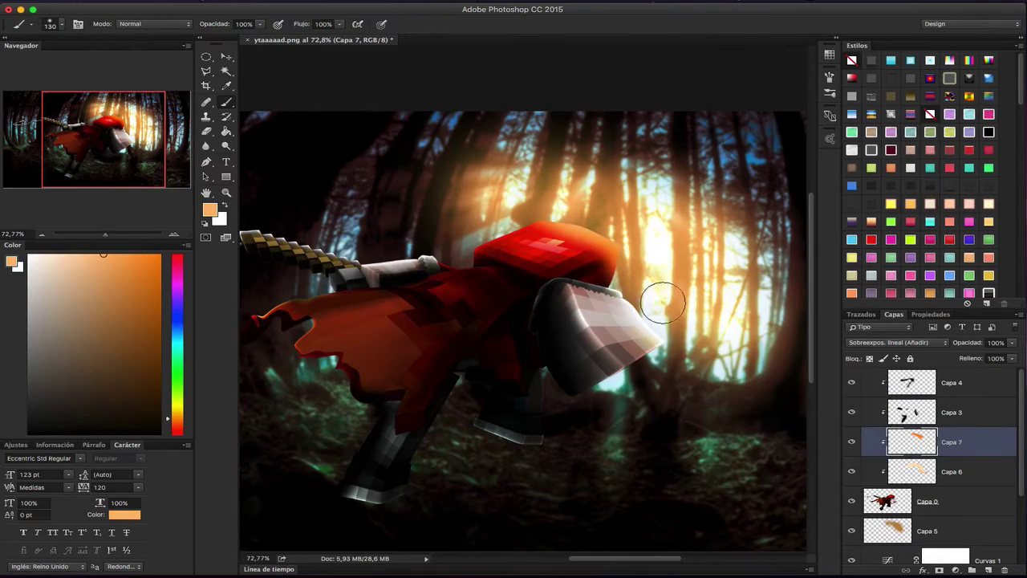
scroll(658, 300, down, 3)
scroll(649, 408, up, 1)
click(927, 531)
Add a black streak layer above Capa 5 and apply a Motion Blur to it
click(1001, 570)
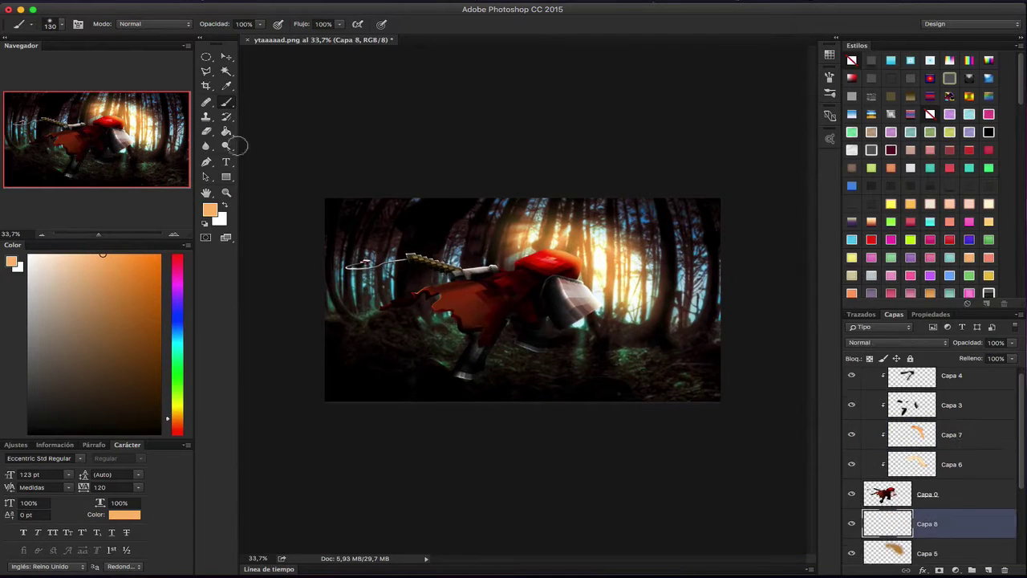
key(d)
click(357, 2)
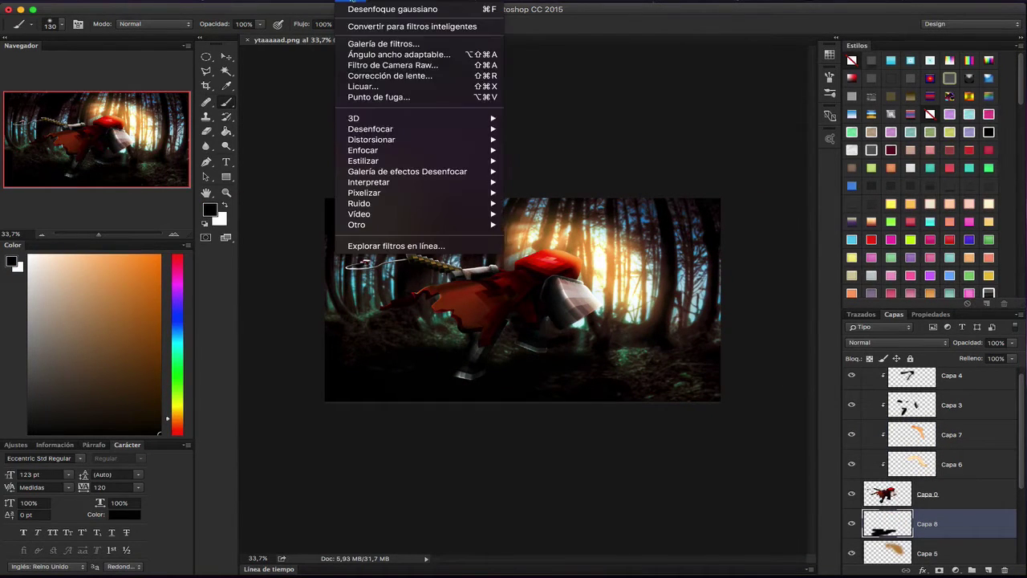
click(598, 168)
click(757, 332)
drag(793, 398, 803, 397)
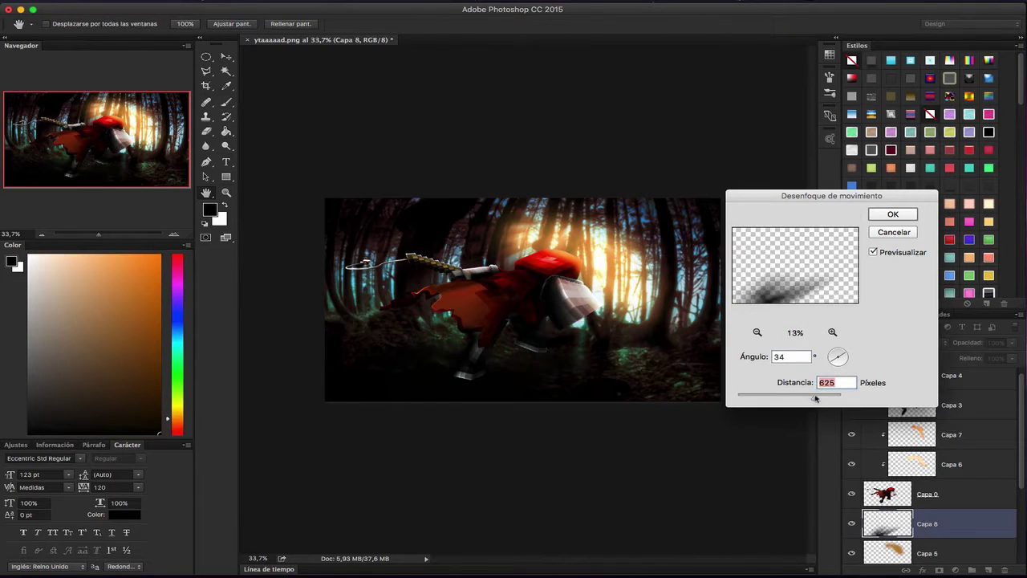
click(893, 215)
Select the top character layer Capa 4 and sample an orange from the image as paint colour
key(b)
scroll(521, 297, up, 3)
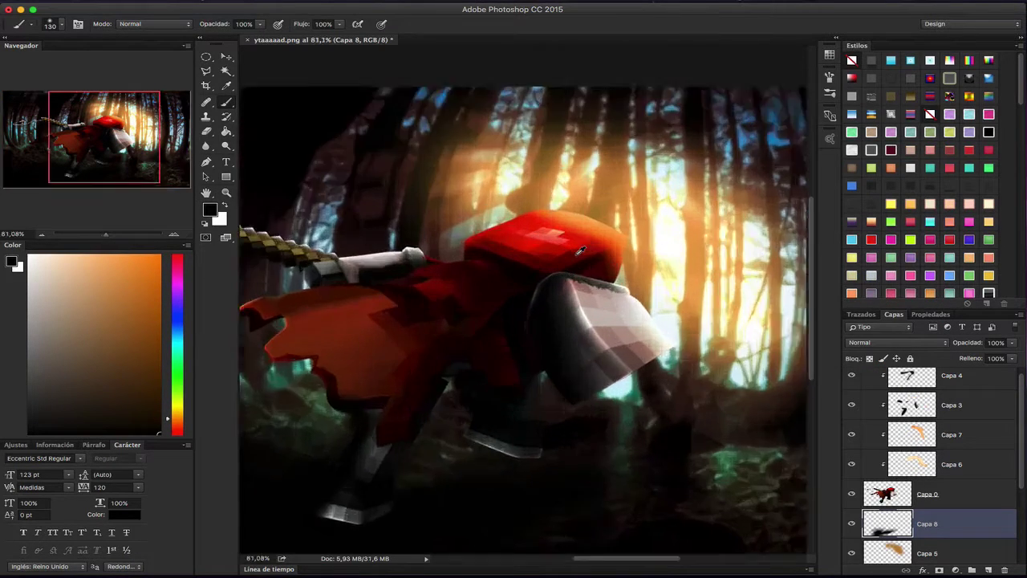
scroll(521, 296, down, 3)
click(955, 382)
scroll(639, 313, up, 5)
alt+click(650, 305)
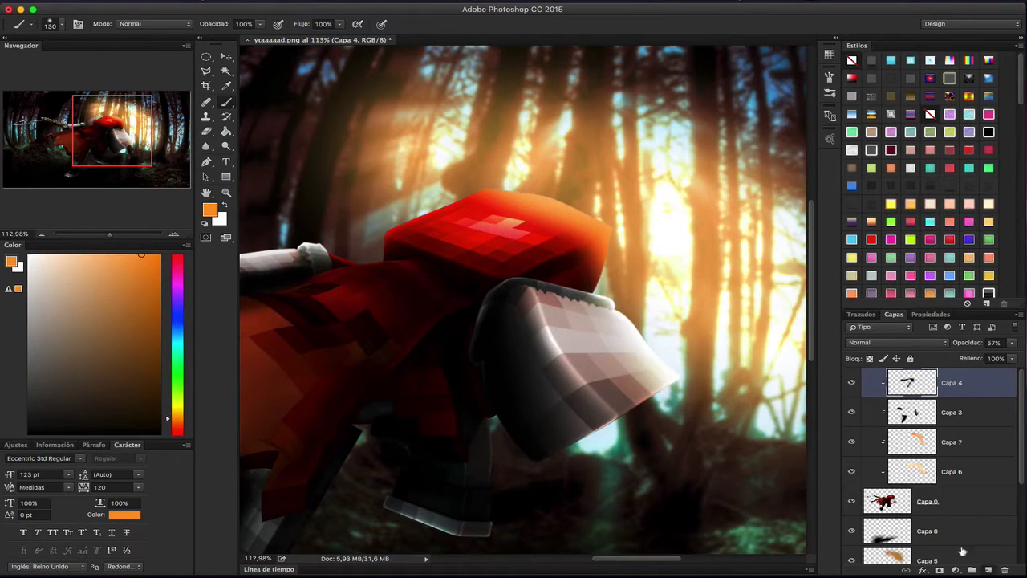
Paint a large orange glow around the head on new top layer Capa 9 with a 459 px brush in Linear Dodge (Add)
click(989, 570)
right_click(473, 236)
double_click(501, 250)
click(562, 104)
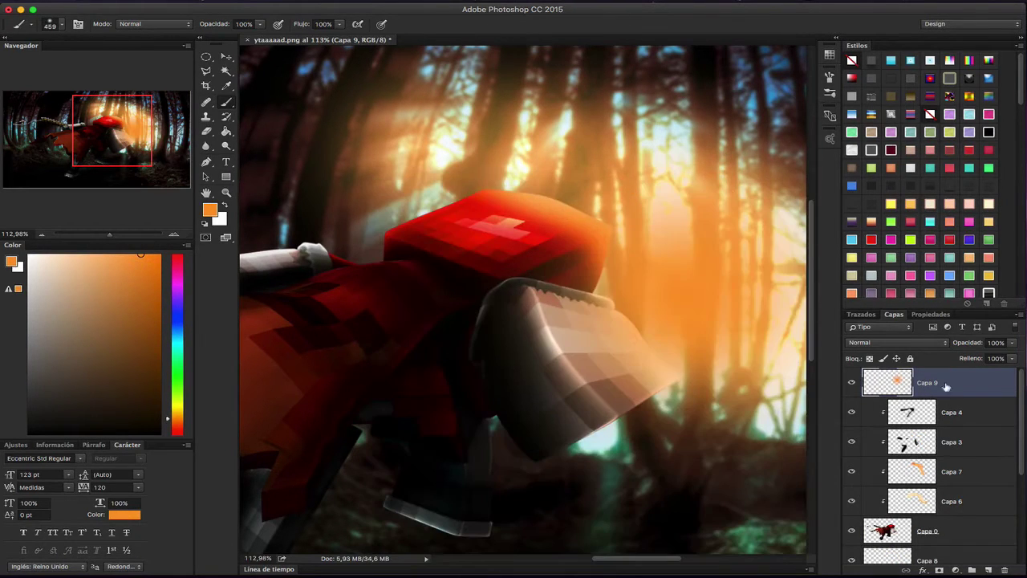
click(896, 341)
click(883, 452)
Add a new layer above the colour balance adjustment and paint black over the image edges
scroll(500, 175, down, 5)
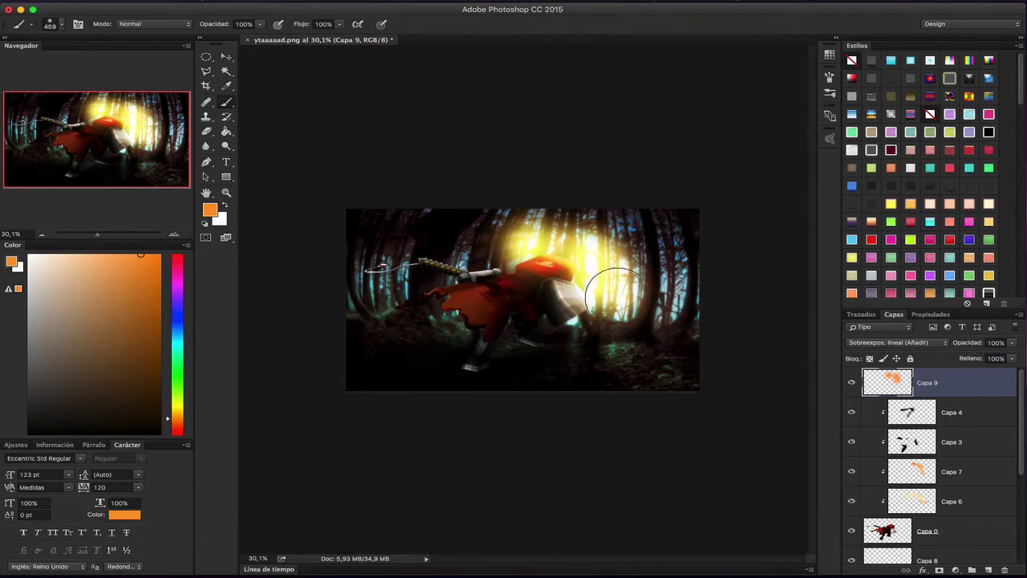
scroll(930, 465, down, 5)
click(955, 519)
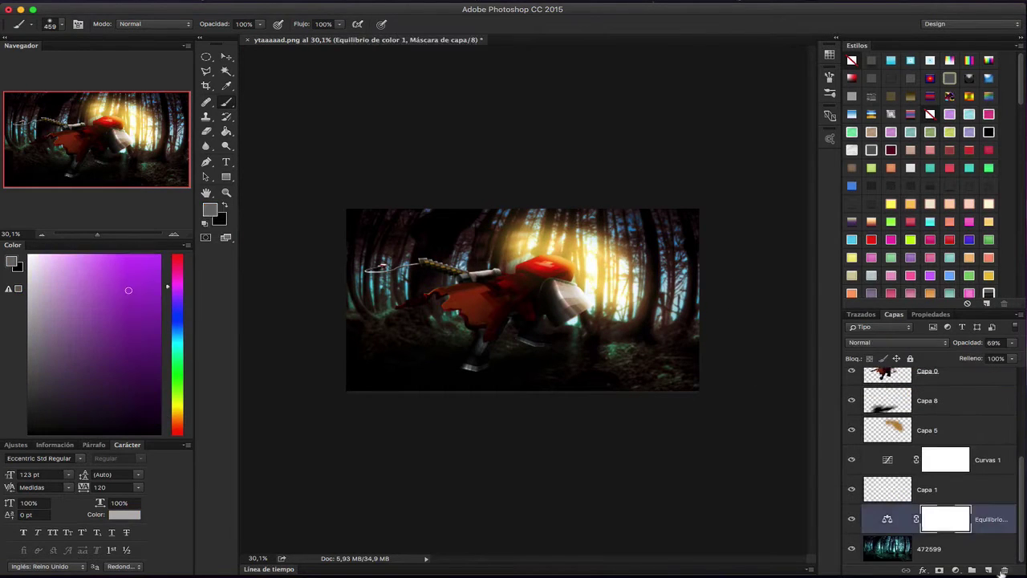
click(988, 569)
mouse_move(405, 251)
mouse_down()
mouse_move(476, 200)
mouse_move(619, 206)
mouse_move(676, 252)
mouse_up()
Set the vignette layer to Overlay (Superponer) with fill lowered to about 54%
drag(1011, 343, 989, 357)
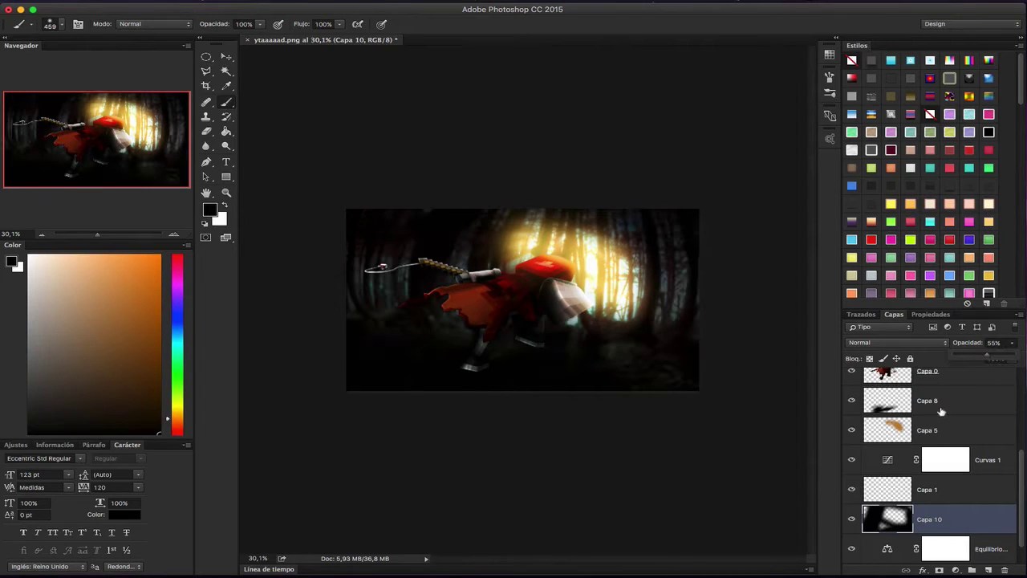
click(896, 343)
click(891, 461)
key(ctrl+plus)
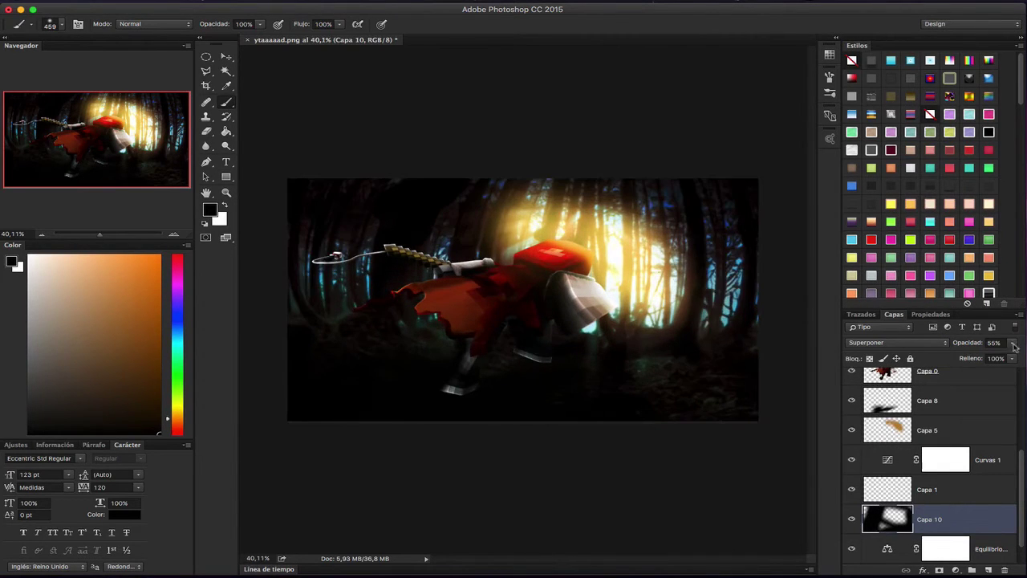
drag(1012, 366, 988, 376)
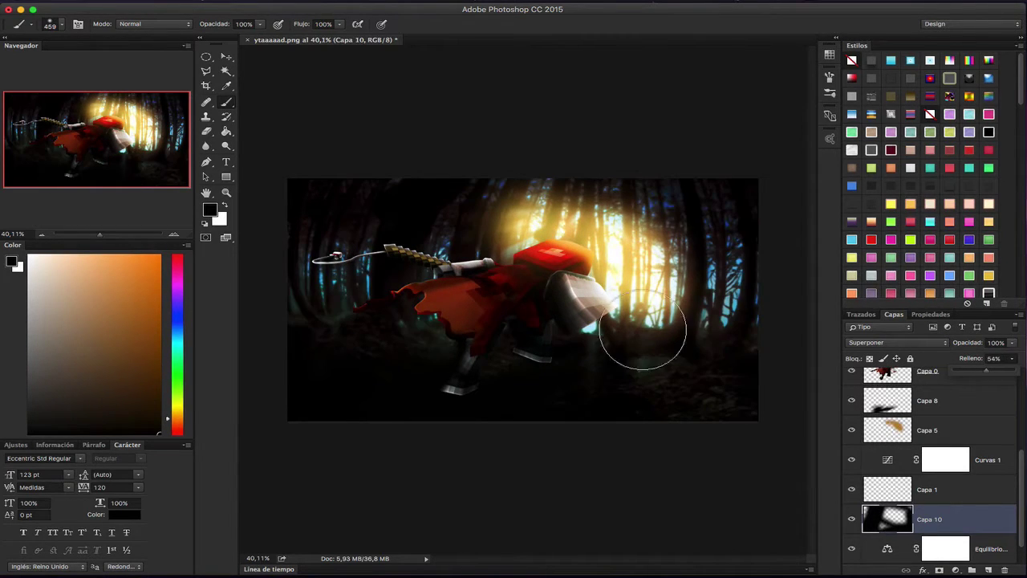
Warp the top edge of the orange streak on Capa 5
click(927, 430)
key(ctrl+t)
drag(626, 178, 622, 193)
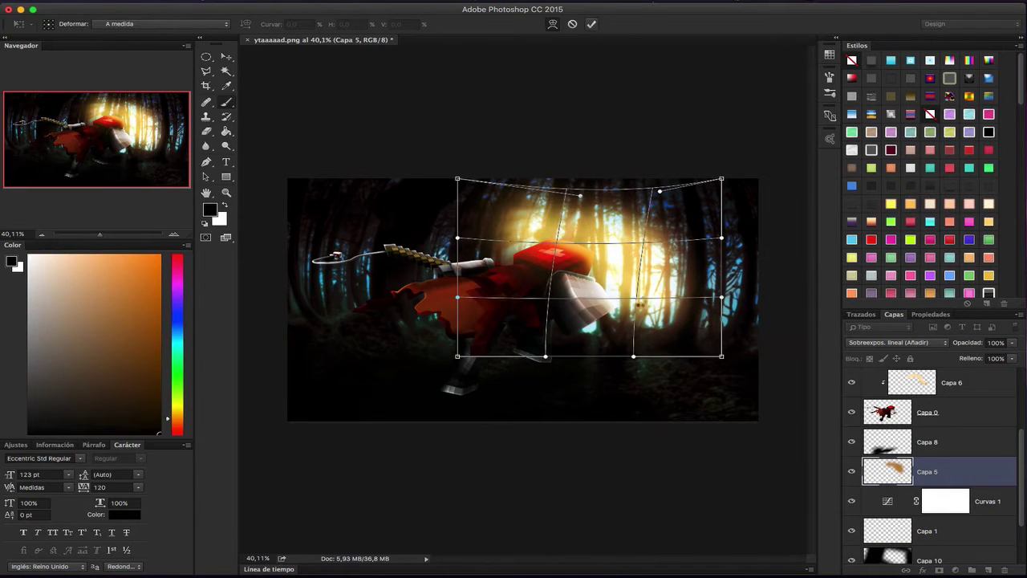
key(Return)
Paint a thin 41 px highlight along the top edge of the character's arm
key(b)
key(ctrl+shift+alt+n)
key(ctrl+])
key(ctrl+])
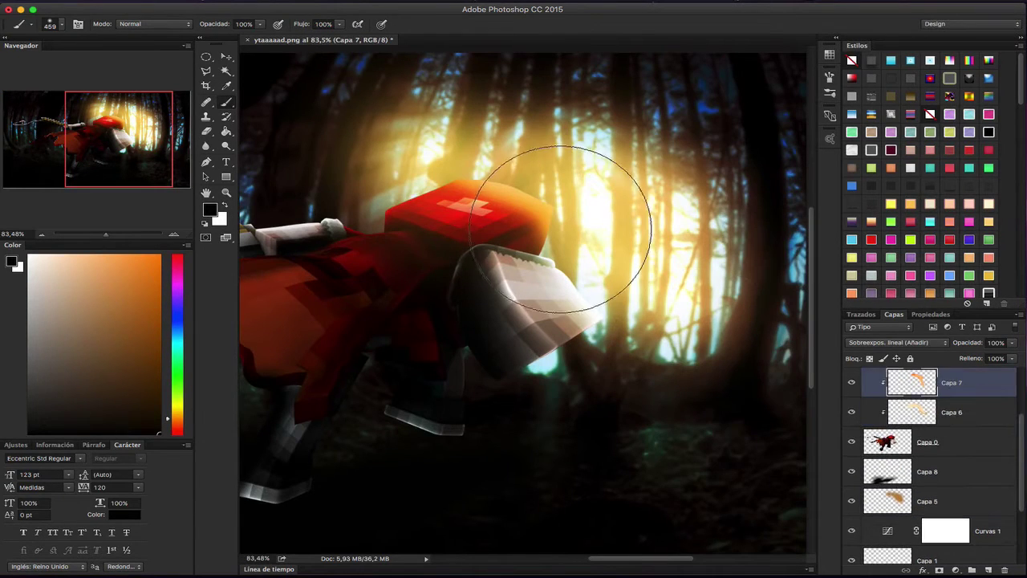
right_click(561, 228)
drag(491, 255, 530, 262)
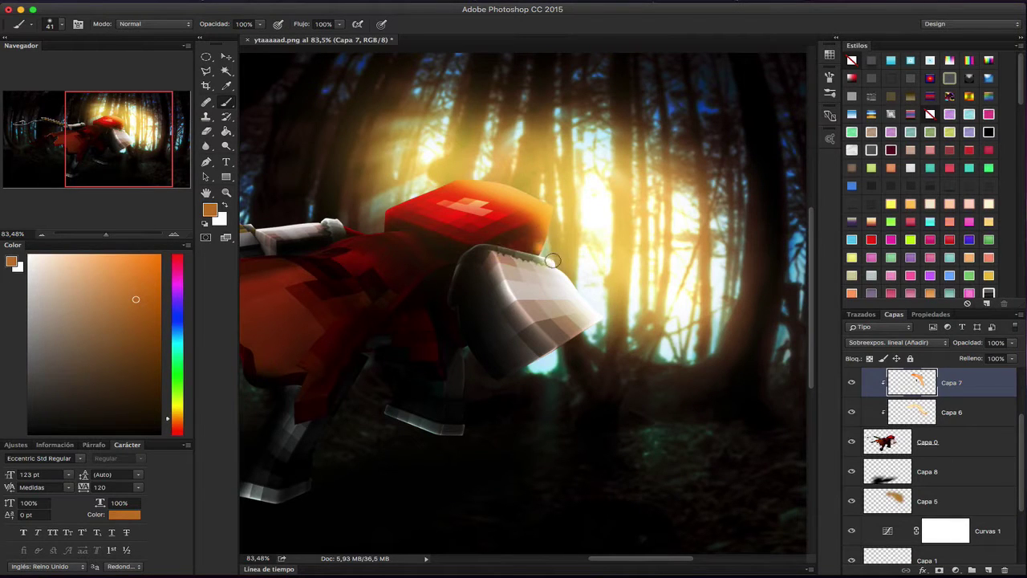
Paint an orange stroke on new clipped layer Capa 11 set to Color Dodge (Sobreexponer color)
click(987, 569)
scroll(562, 321, down, 1)
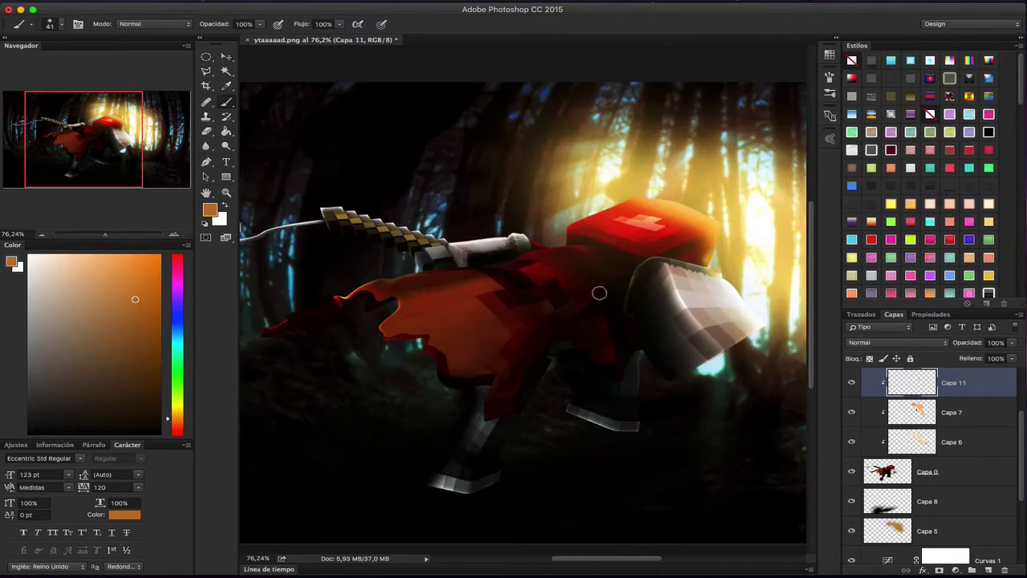
drag(598, 295, 513, 404)
click(897, 341)
click(875, 423)
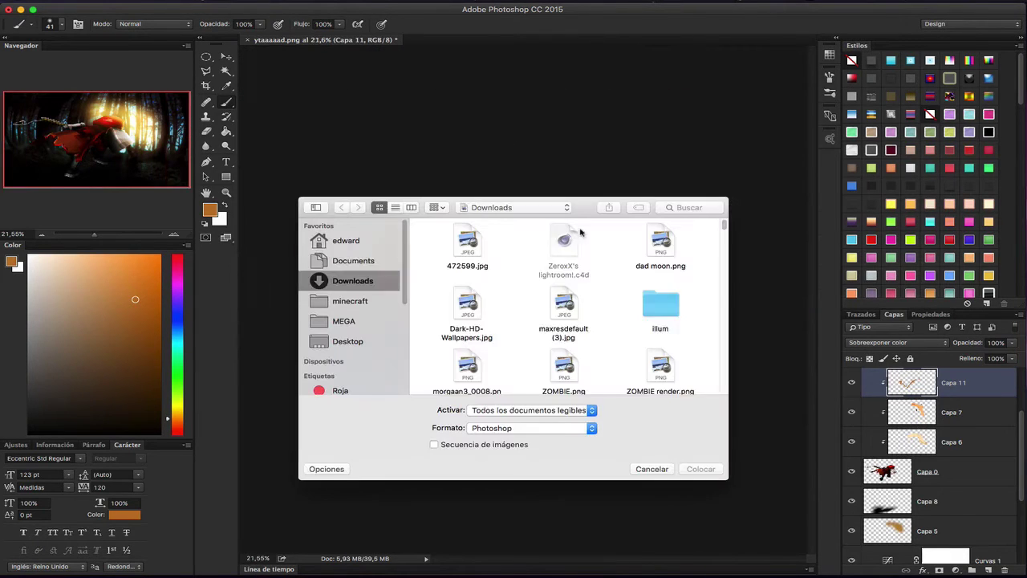
Place the luz light image and enlarge it over the character
click(353, 260)
click(353, 280)
click(468, 292)
click(701, 469)
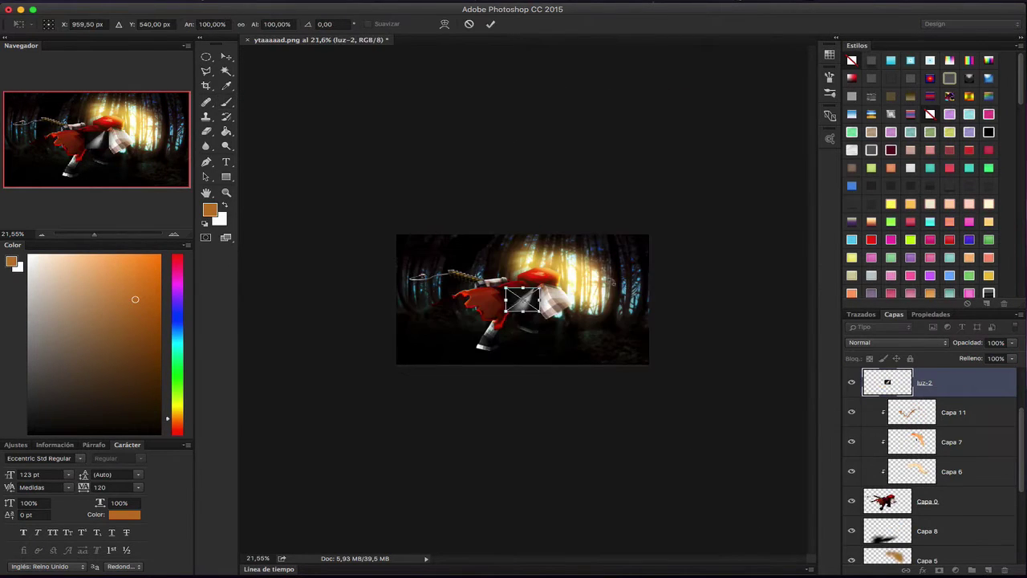
drag(552, 276, 651, 203)
scroll(957, 425, up, 3)
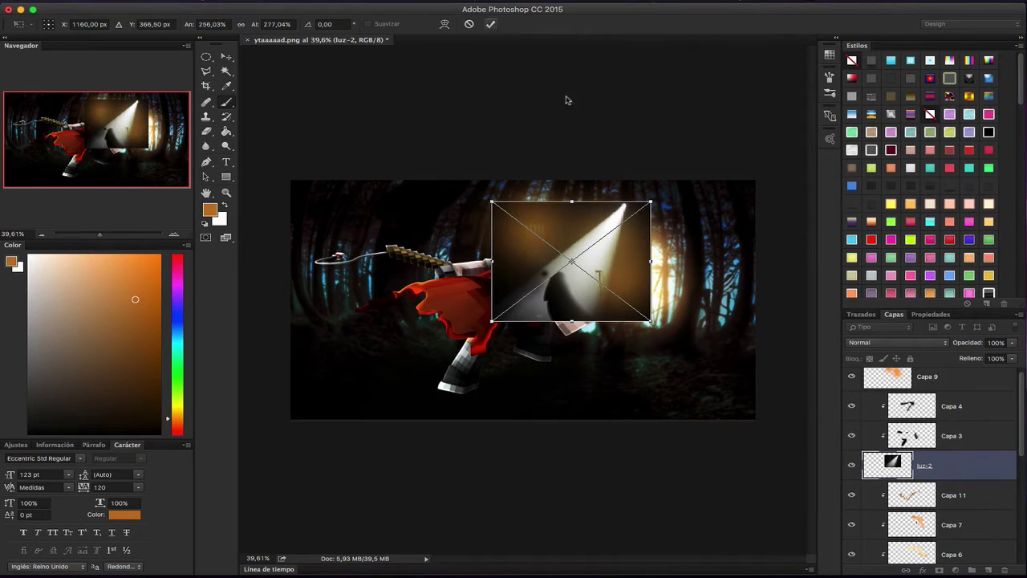
key(Return)
Move the light to the top in Linear Dodge (Add), rasterize it and set a 198 px eraser
key(ctrl+shift+bracketright)
click(897, 342)
click(866, 374)
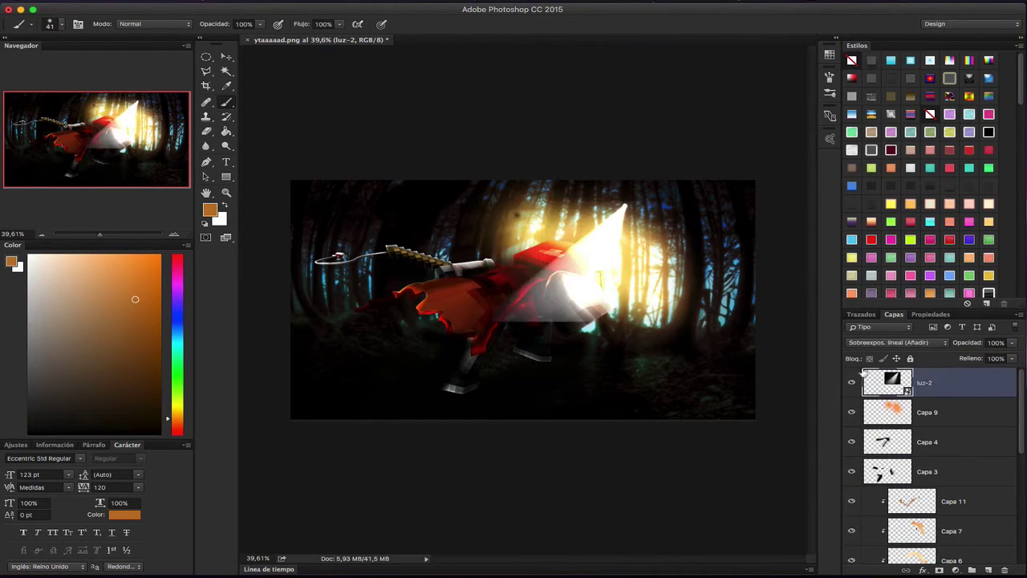
click(210, 132)
click(484, 328)
key(Return)
right_click(512, 290)
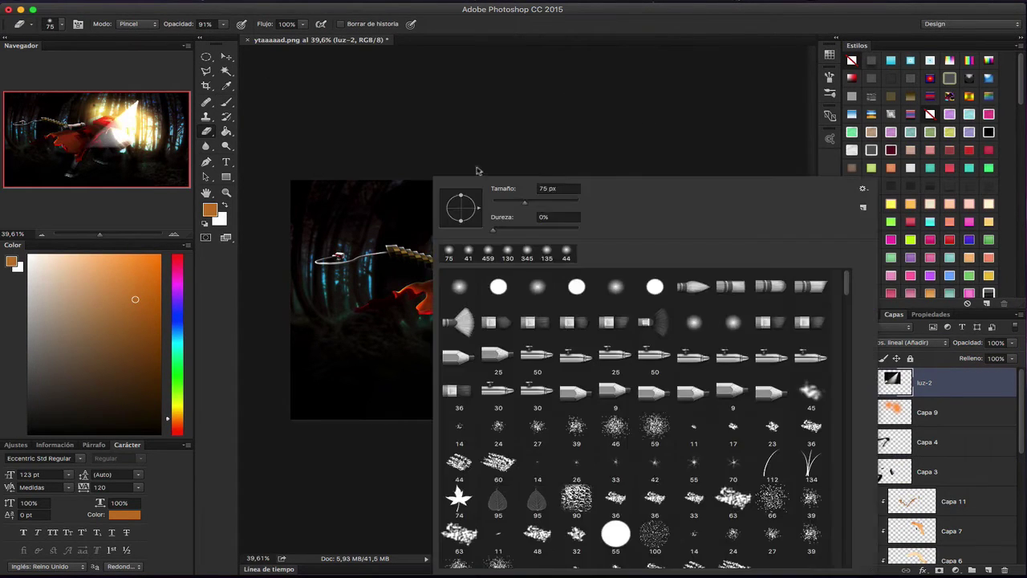
drag(498, 206, 546, 206)
key(Return)
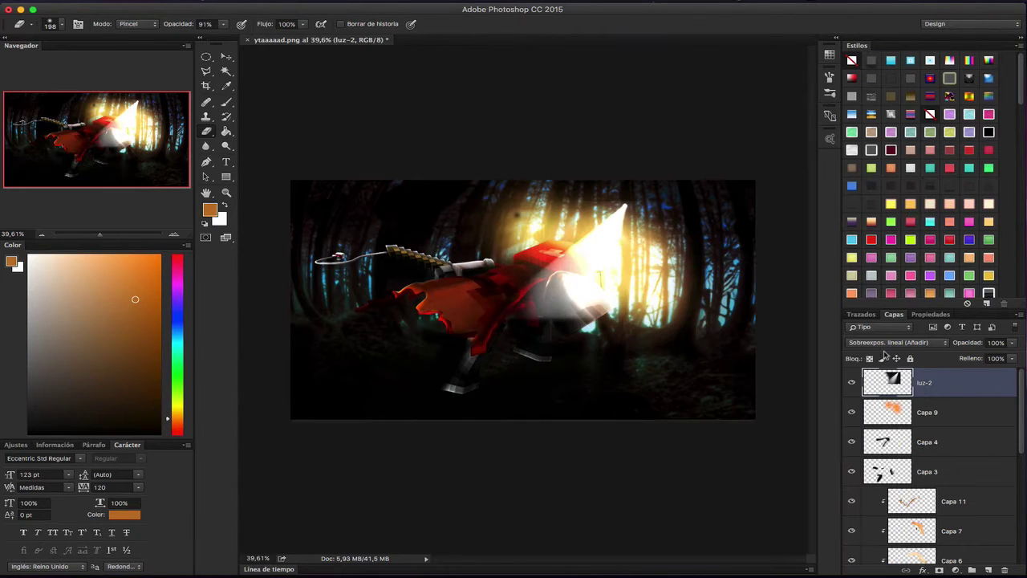
Rotate the light about 34 degrees, scale it up and reposition it across the character
key(ctrl+t)
drag(699, 129, 663, 120)
drag(600, 350, 687, 481)
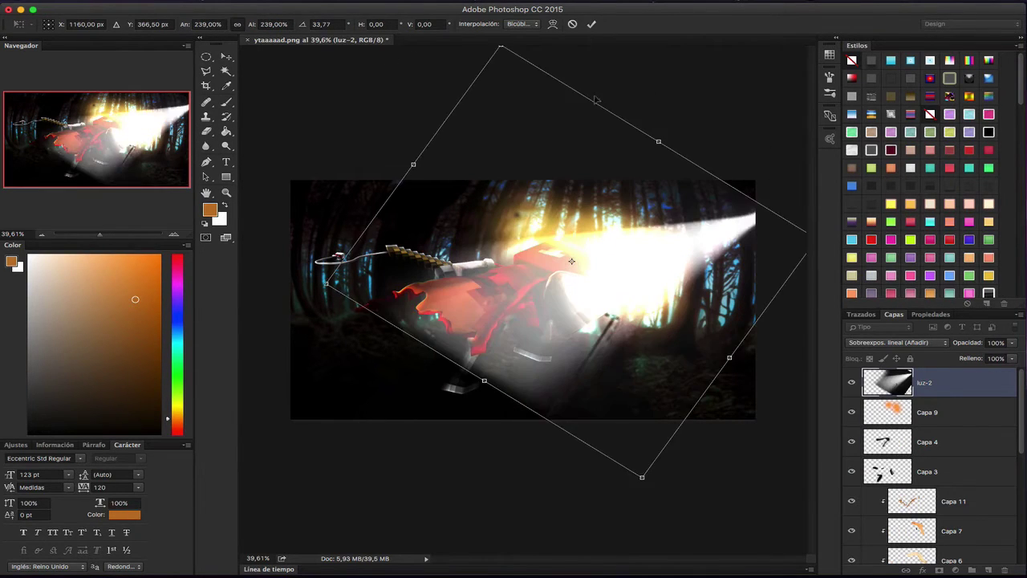
key(Return)
key(v)
drag(546, 265, 490, 285)
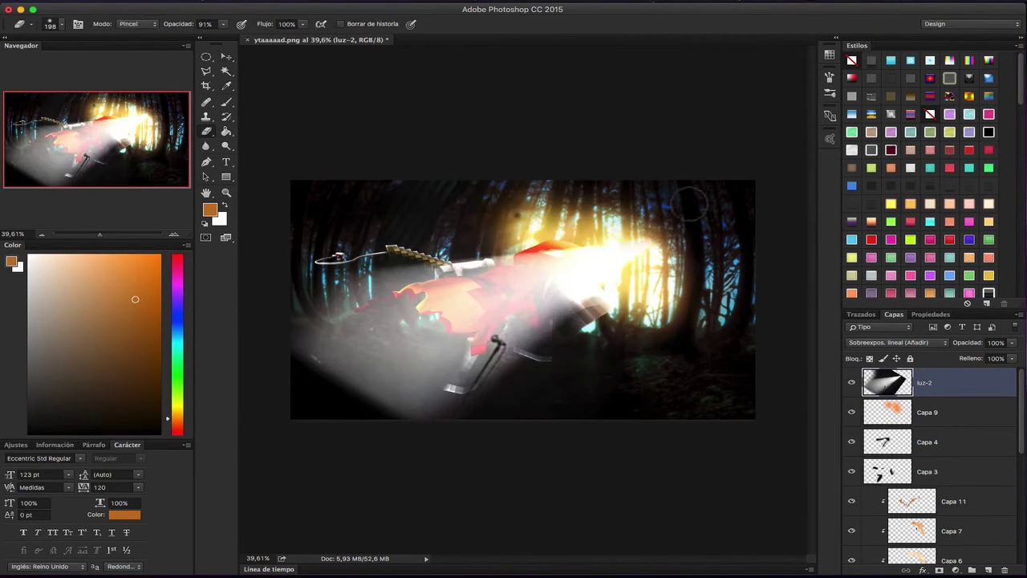
Colorize the light with a warm Hue/Saturation tint and erase its lower-left end
key(ctrl+u)
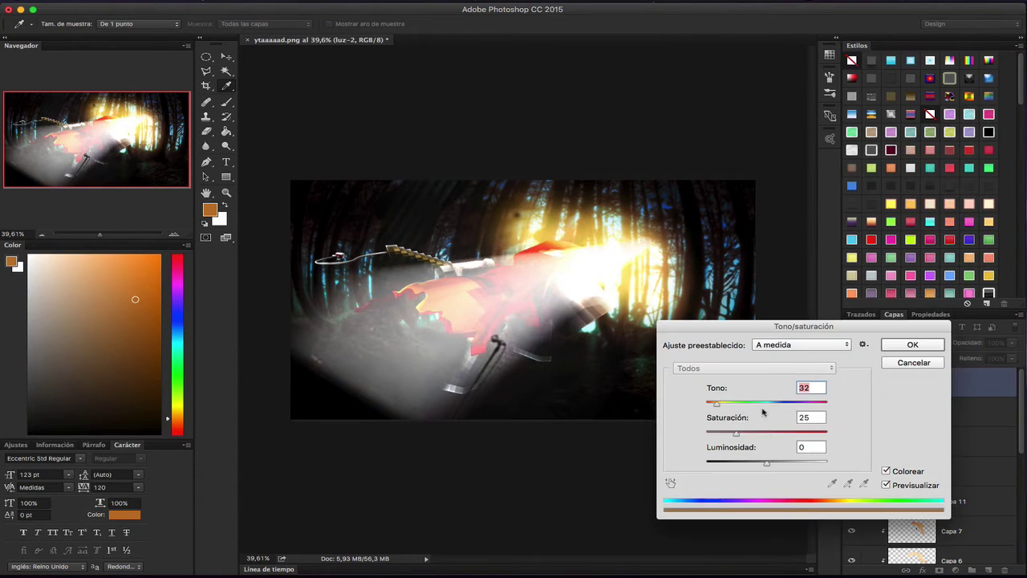
key(Return)
key(e)
mouse_move(481, 265)
mouse_down()
mouse_move(344, 337)
mouse_move(509, 404)
mouse_move(562, 377)
mouse_up()
Apply a Motion Blur to the light and move it onto the character
click(562, 172)
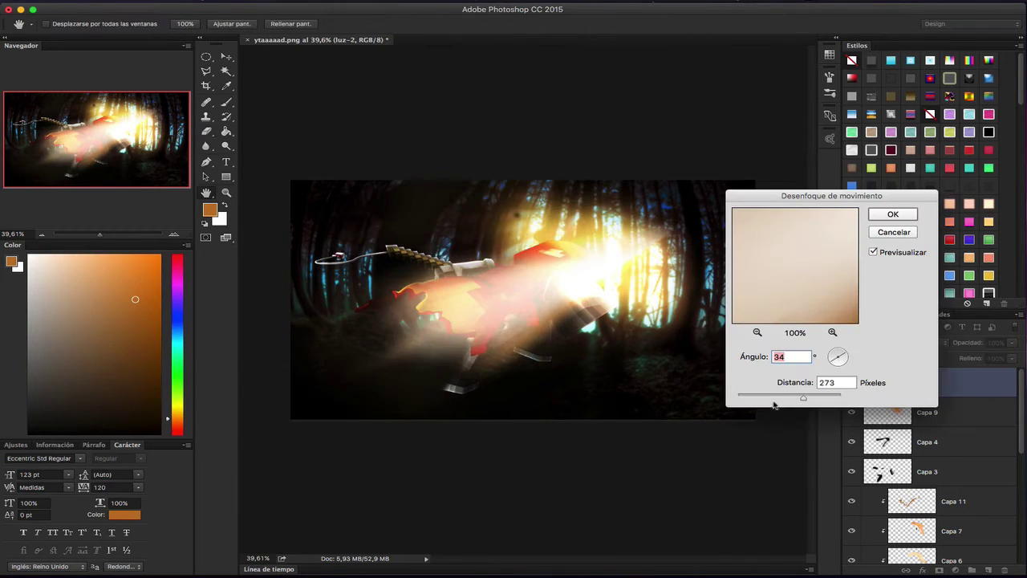
key(Return)
key(v)
drag(439, 145, 589, 247)
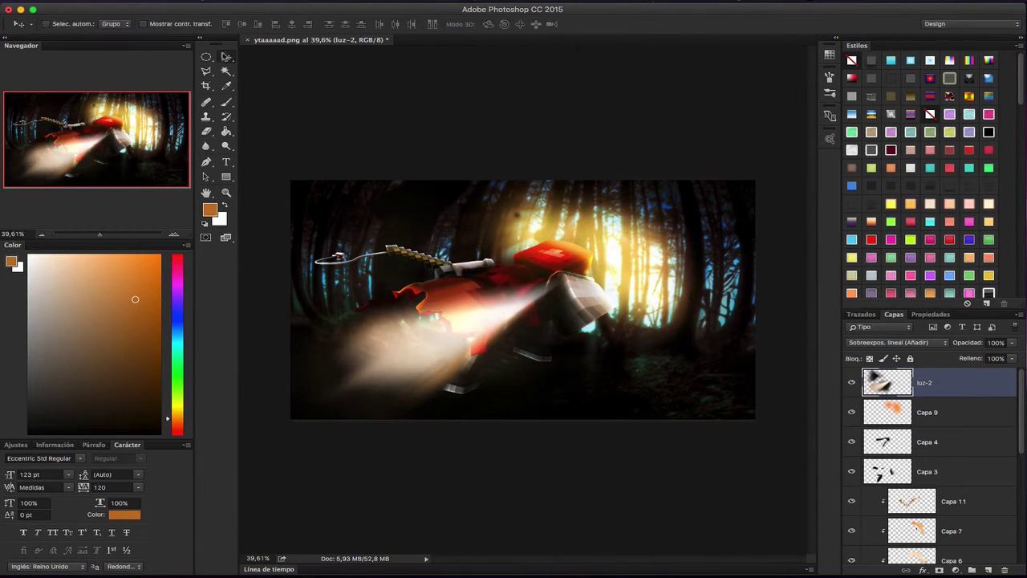
Rotate the blurred light to a new angle and shift it toward the bright forest gap
key(ctrl+t)
drag(697, 93, 688, 100)
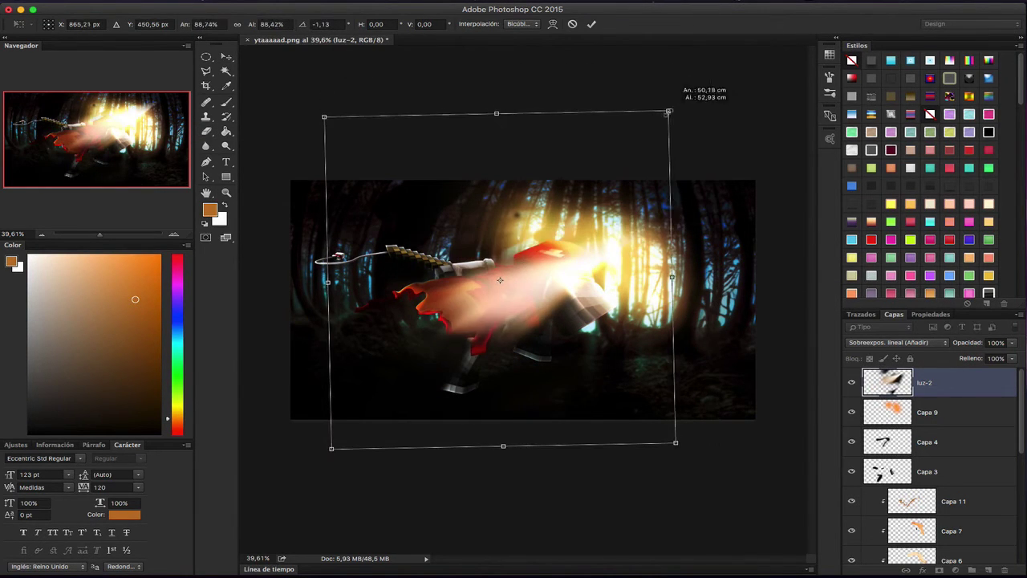
key(Return)
mouse_move(560, 237)
mouse_down()
mouse_move(620, 271)
mouse_move(629, 262)
mouse_up()
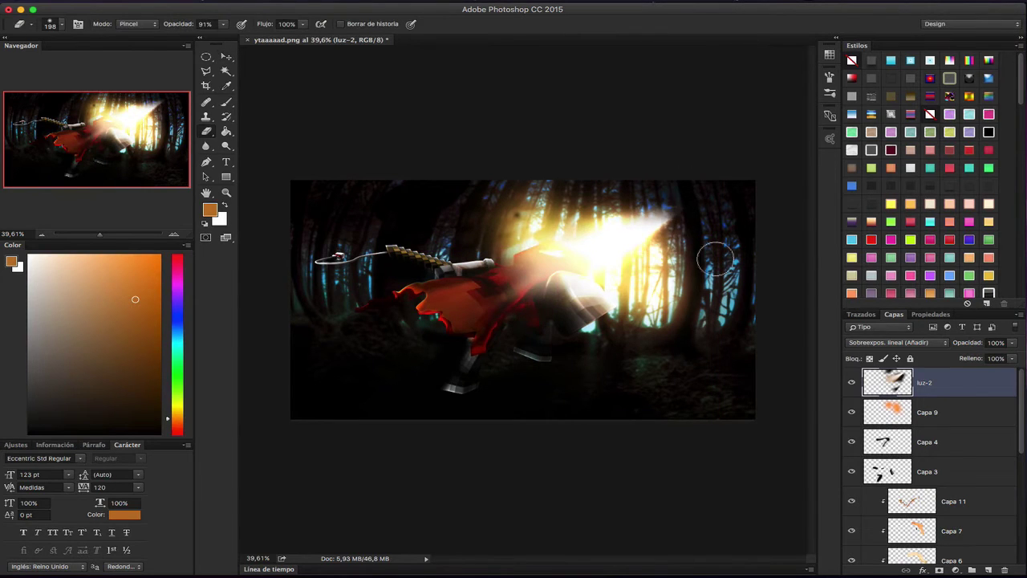
scroll(517, 308, up, 2)
key(alt+bracketleft)
scroll(557, 328, down, 3)
scroll(486, 313, down, 3)
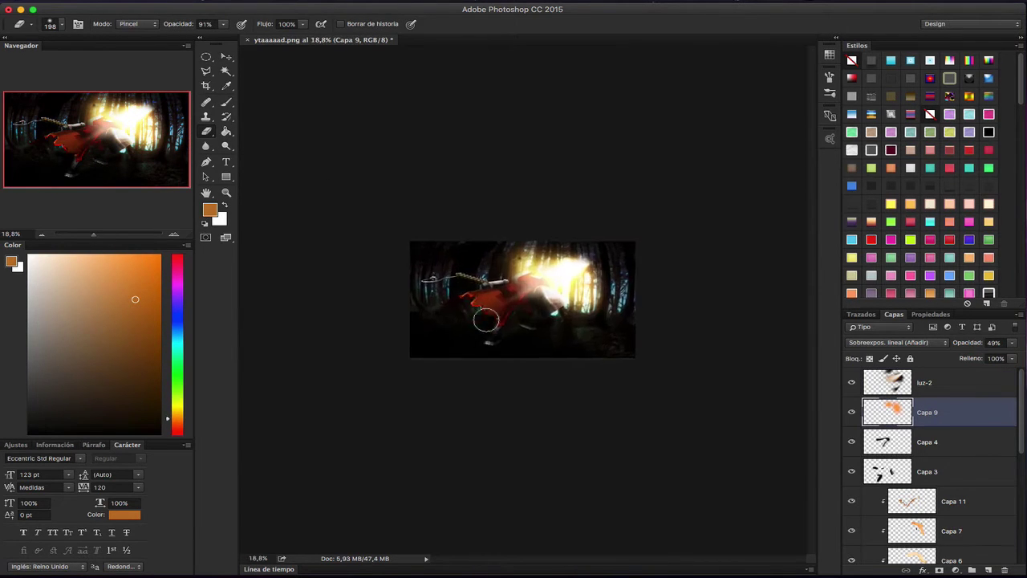
scroll(486, 314, up, 3)
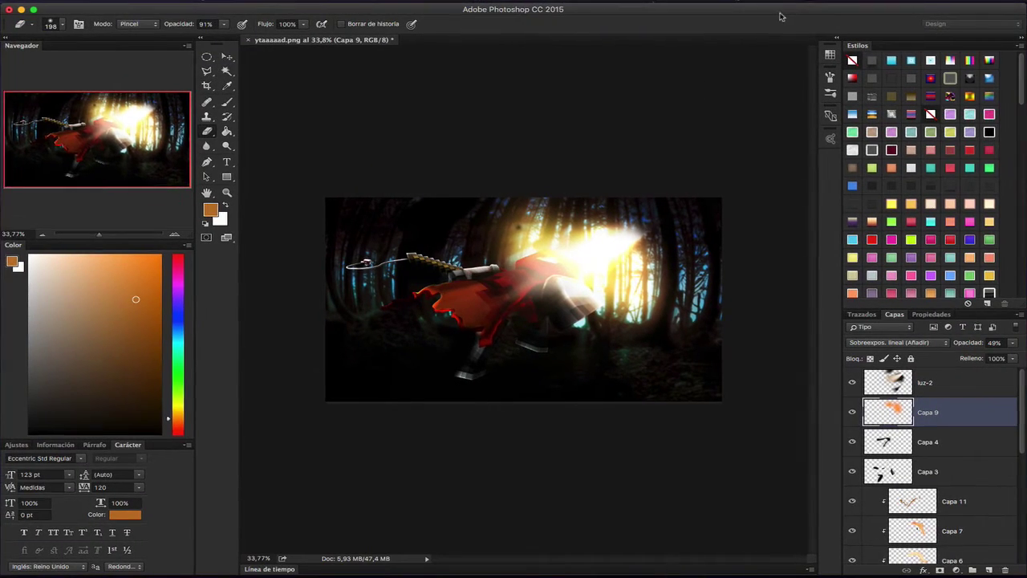
Open Color Correction Pack.psd and drag its Mornin' Coffee group into the artwork
click(81, 2)
click(426, 60)
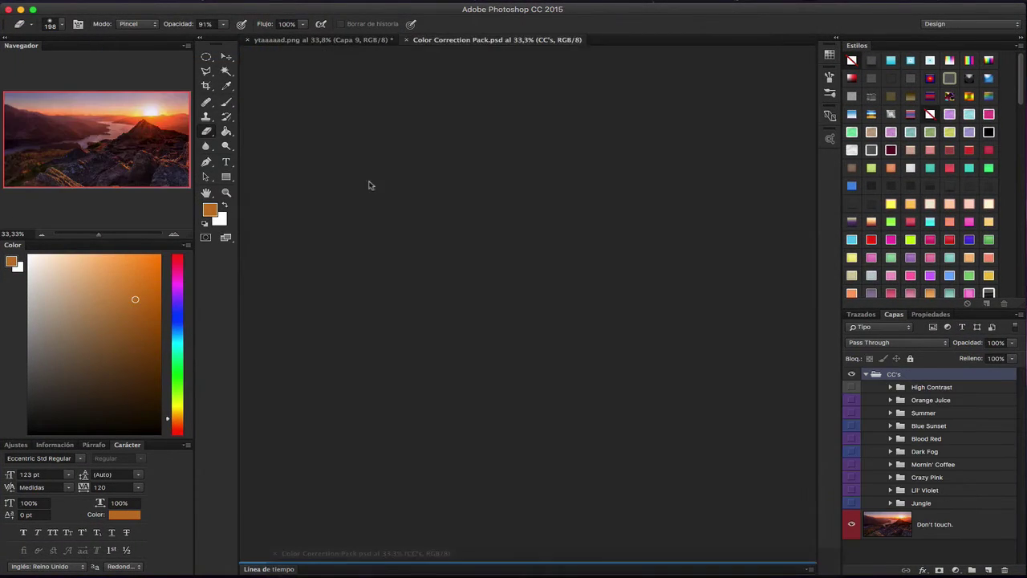
drag(422, 40, 356, 280)
drag(930, 463, 613, 228)
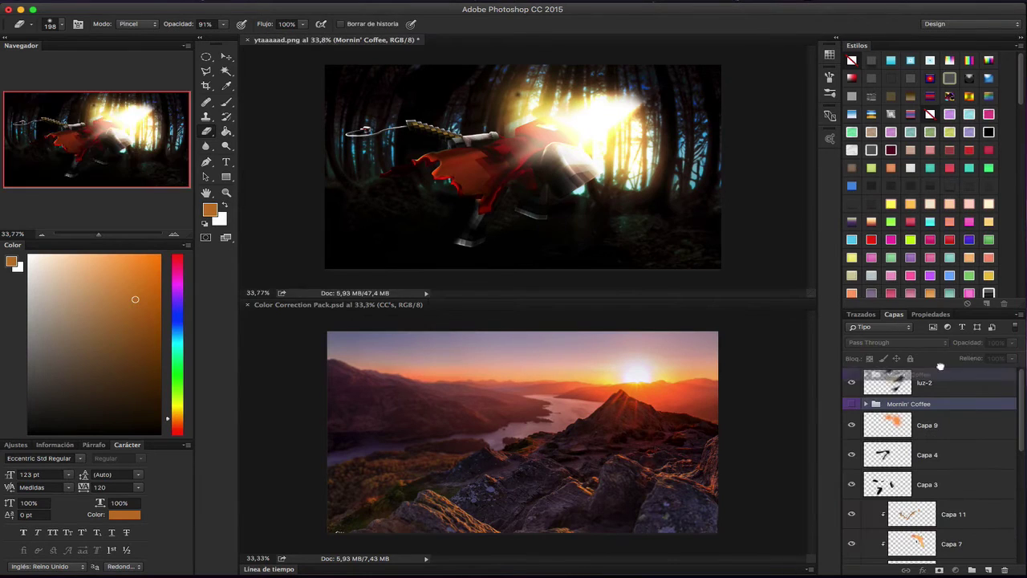
Set the Mornin' Coffee group to 85% opacity and close the Color Correction Pack document
click(851, 374)
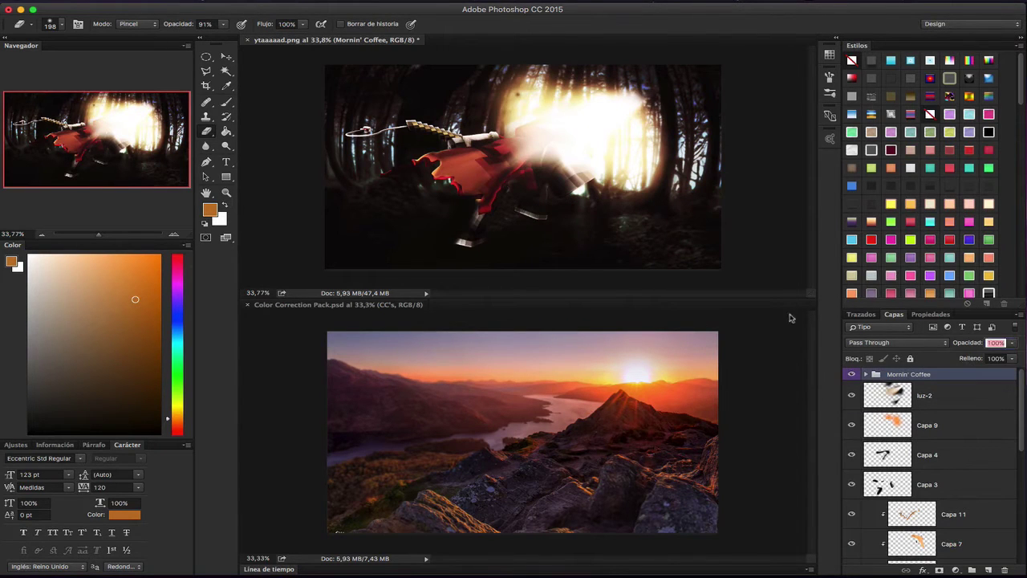
text(85)
click(248, 304)
scroll(417, 276, up, 3)
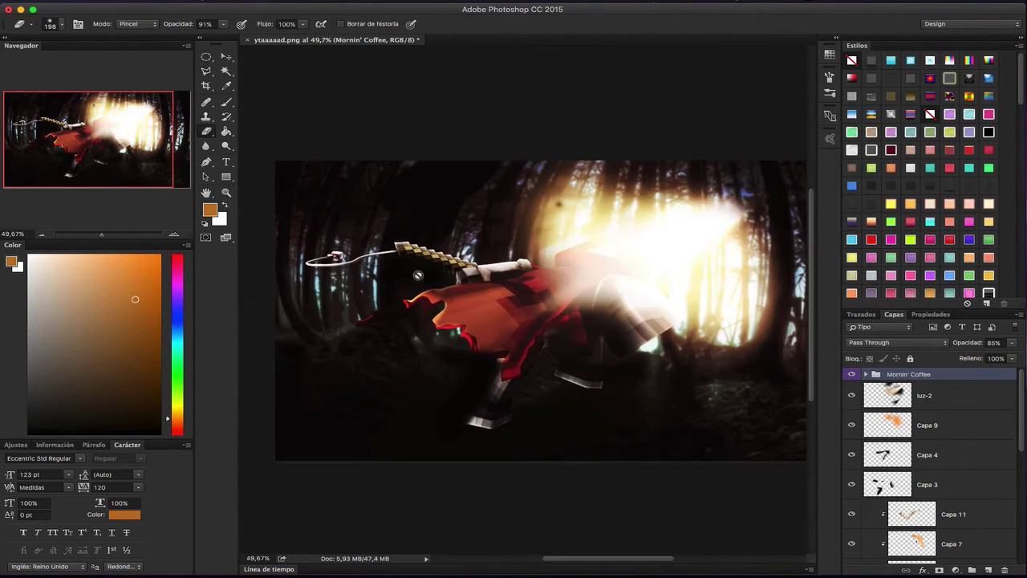
scroll(939, 455, down, 3)
scroll(947, 458, down, 2)
click(979, 423)
Nudge the luz-2 light slightly lower on the canvas
key(v)
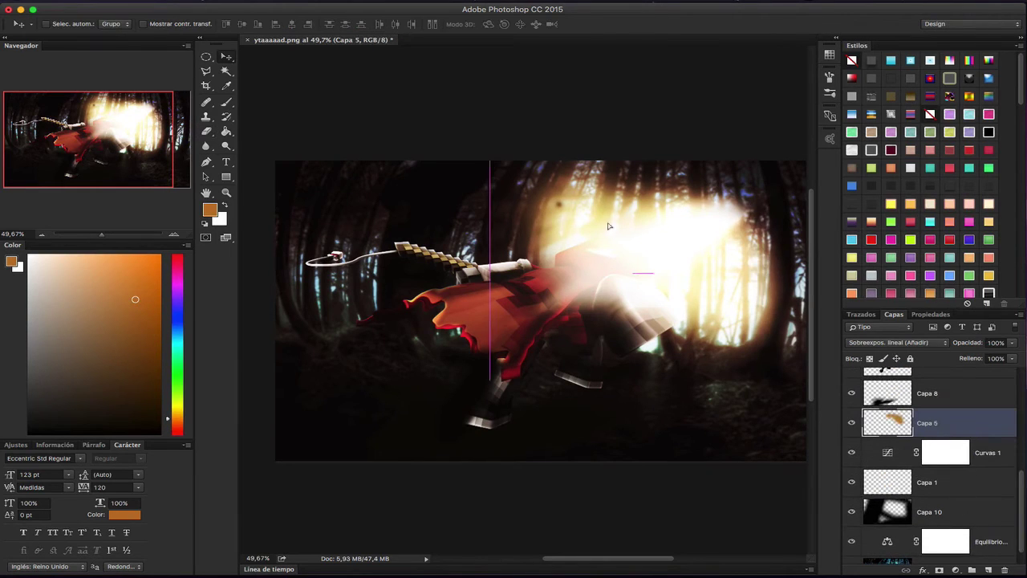
ctrl+click(722, 237)
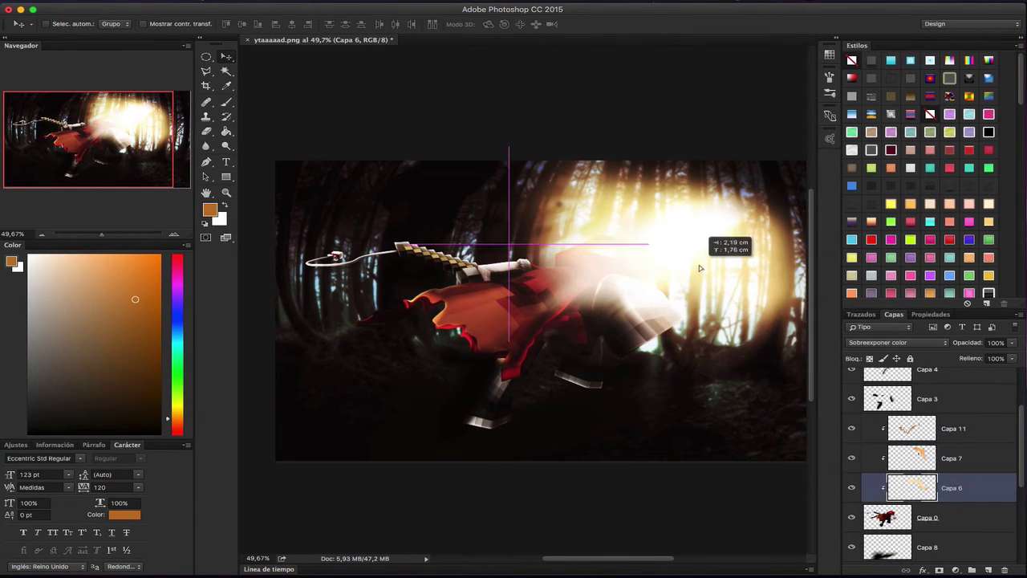
drag(641, 274, 640, 291)
Warp the luz-2 light to spread its glow, then resize and commit it
key(ctrl+t)
click(555, 24)
mouse_move(634, 240)
mouse_down()
mouse_move(656, 275)
mouse_move(646, 265)
mouse_move(692, 262)
mouse_up()
key(Escape)
key(ctrl+t)
key(Return)
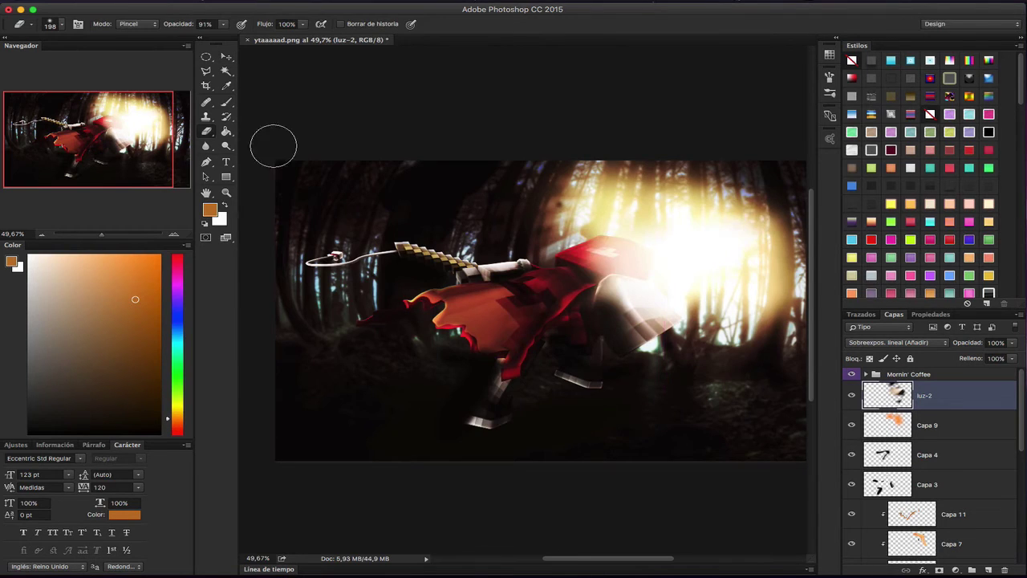
scroll(457, 351, down, 2)
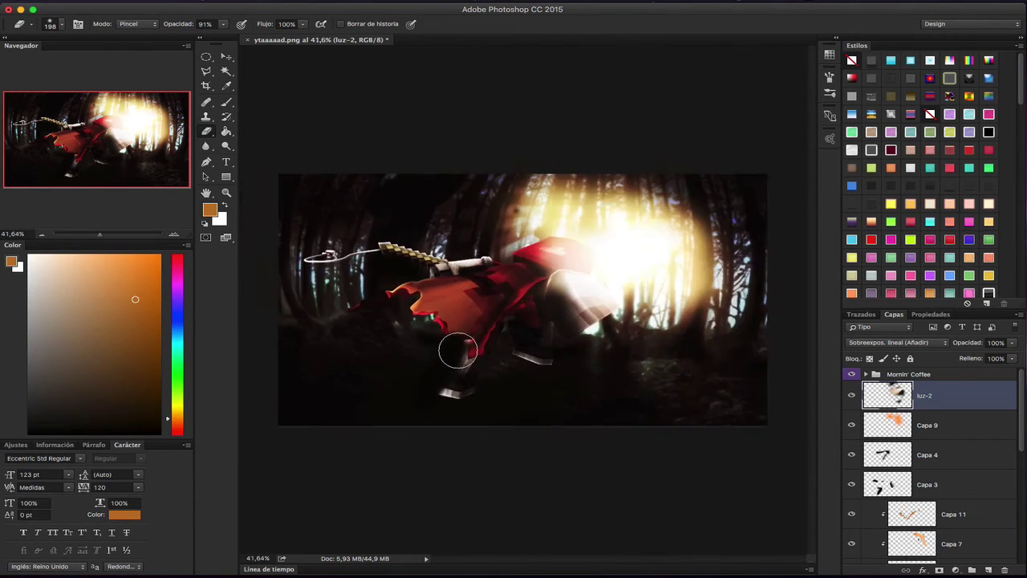
scroll(457, 350, down, 3)
scroll(457, 351, up, 10)
scroll(516, 326, down, 5)
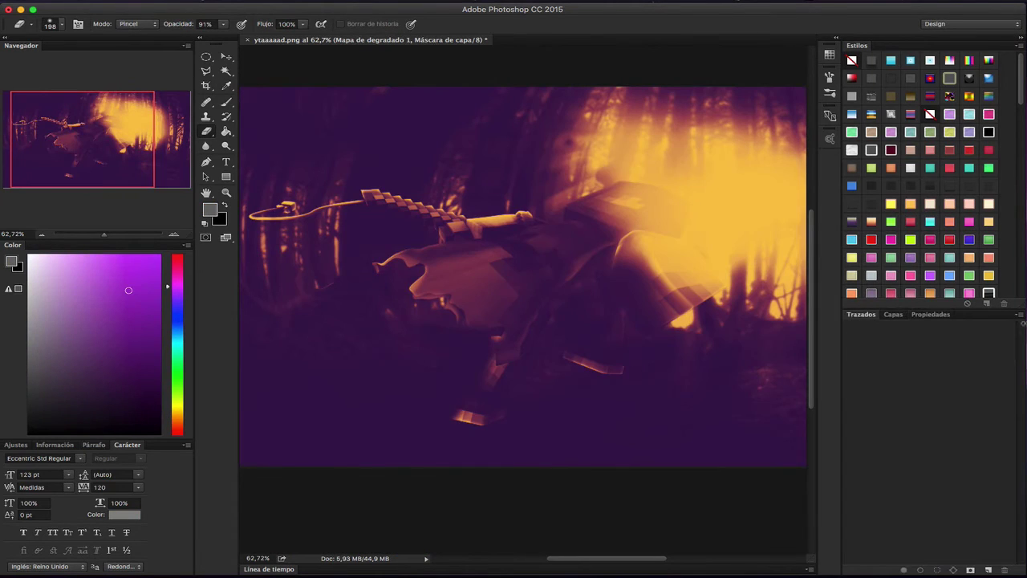
Add a Gradient Map adjustment layer set to Color Dodge blending
click(894, 343)
click(883, 402)
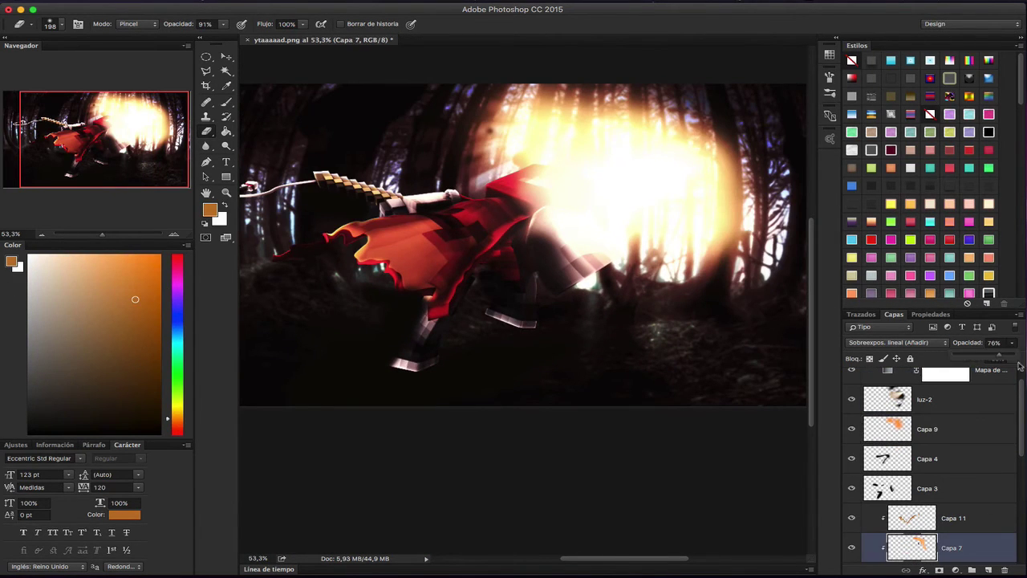
scroll(947, 449, down, 3)
Lower the glow layers' opacity, setting the luz-2 light layer to 54%
click(931, 498)
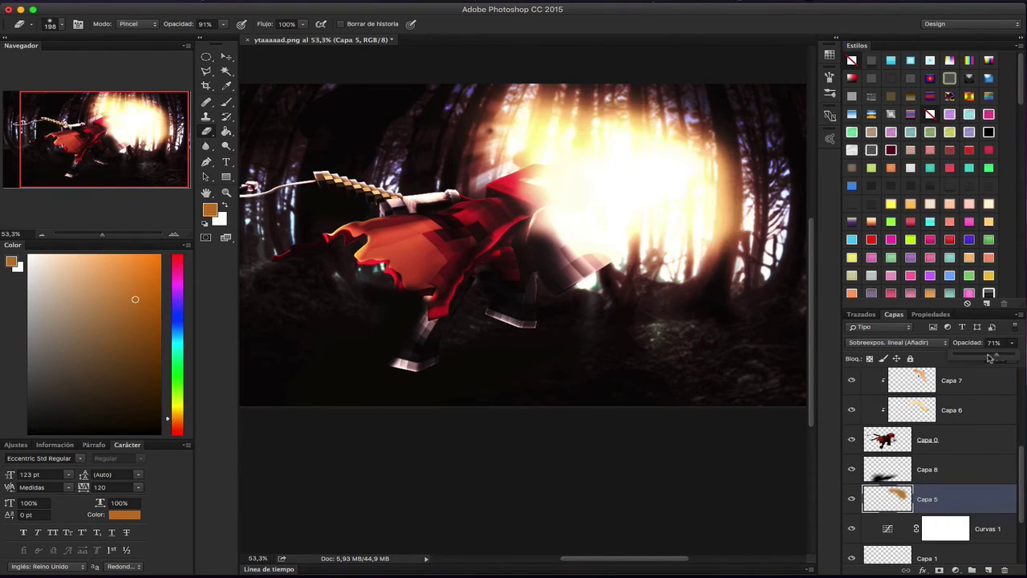
scroll(952, 431, up, 5)
click(952, 426)
drag(981, 354, 986, 359)
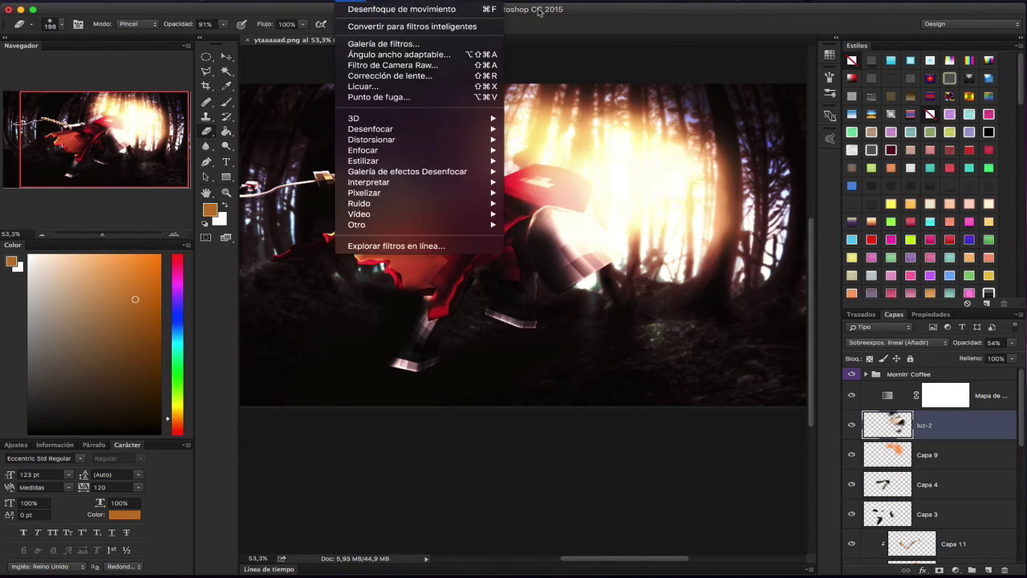